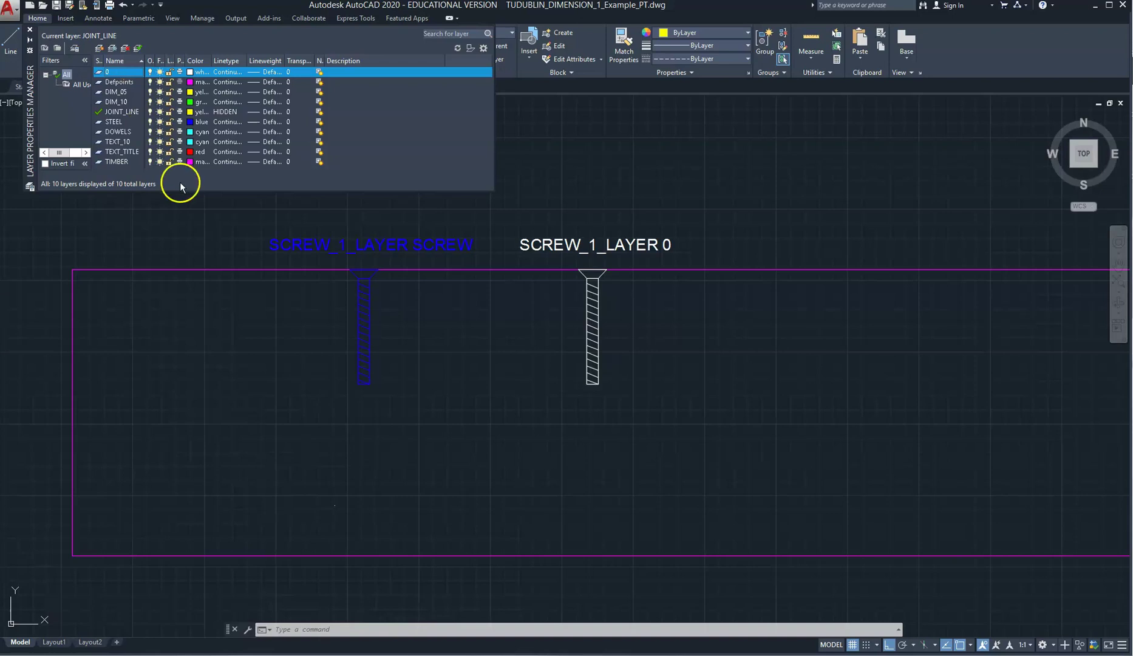
{"action": "left_click", "coordinate": [285, 227]}
{"action": "left_click", "coordinate": [369, 271]}
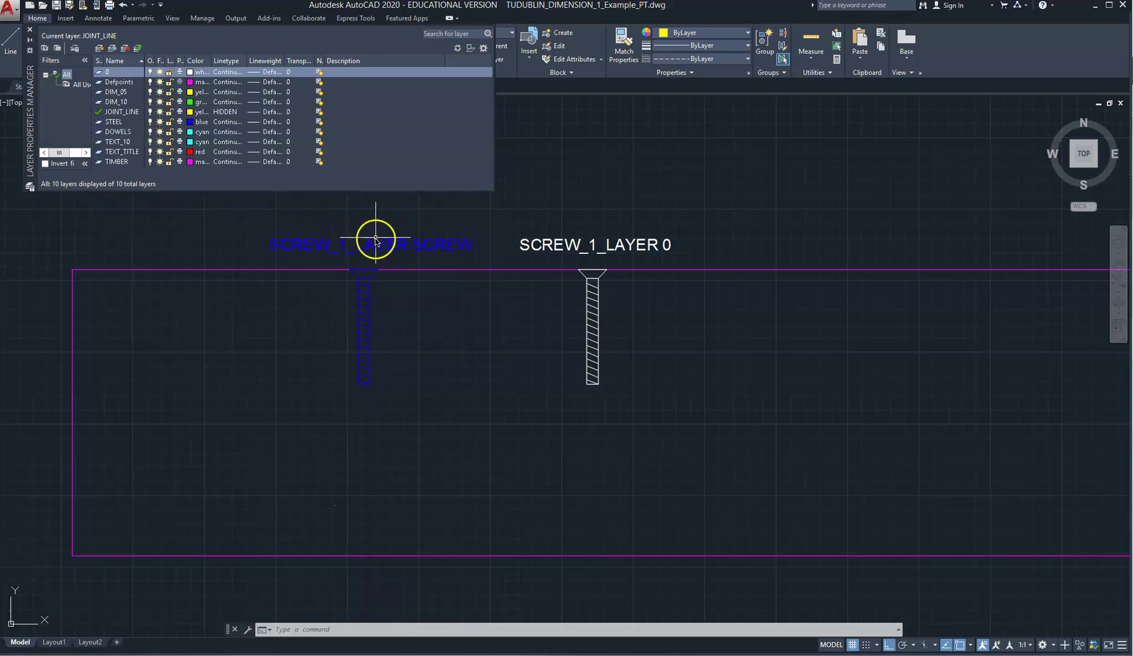
{"action": "mouse_move", "coordinate": [376, 241]}
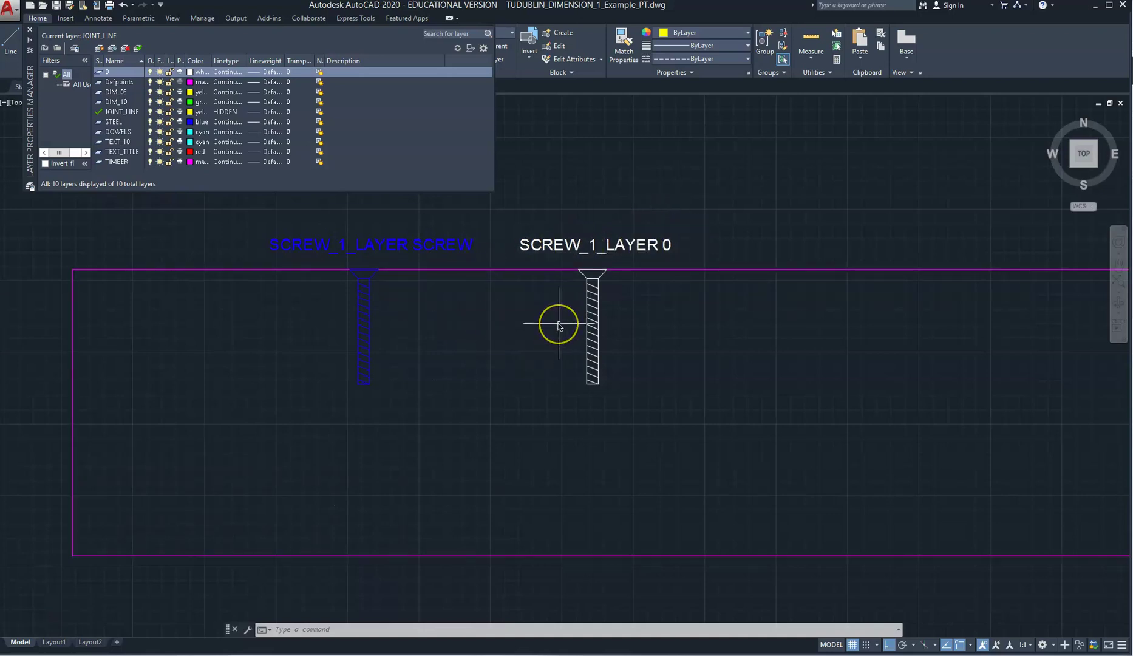
Step: Start a block definition named "scre_1_layer Screw" with its base point at the midpoint of the blue screw head's top edge
{"action": "scroll", "coordinate": [559, 325], "scroll_direction": "up", "scroll_amount": 2}
{"action": "type", "text": "ock"}
{"action": "key", "text": "Return"}
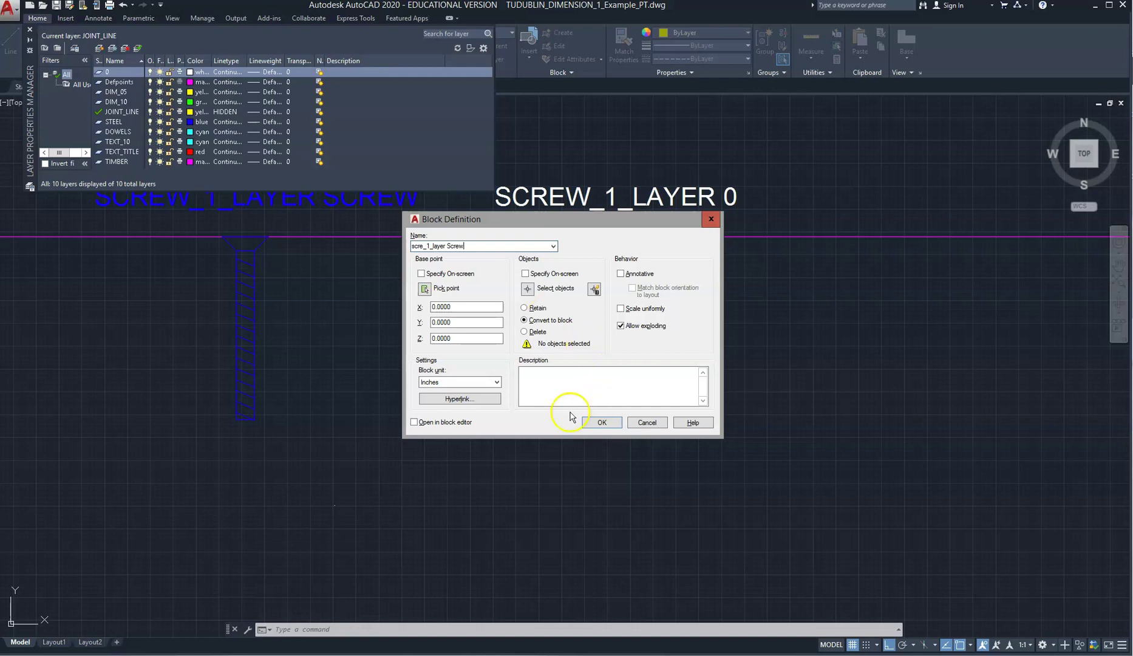
{"action": "left_click", "coordinate": [426, 289]}
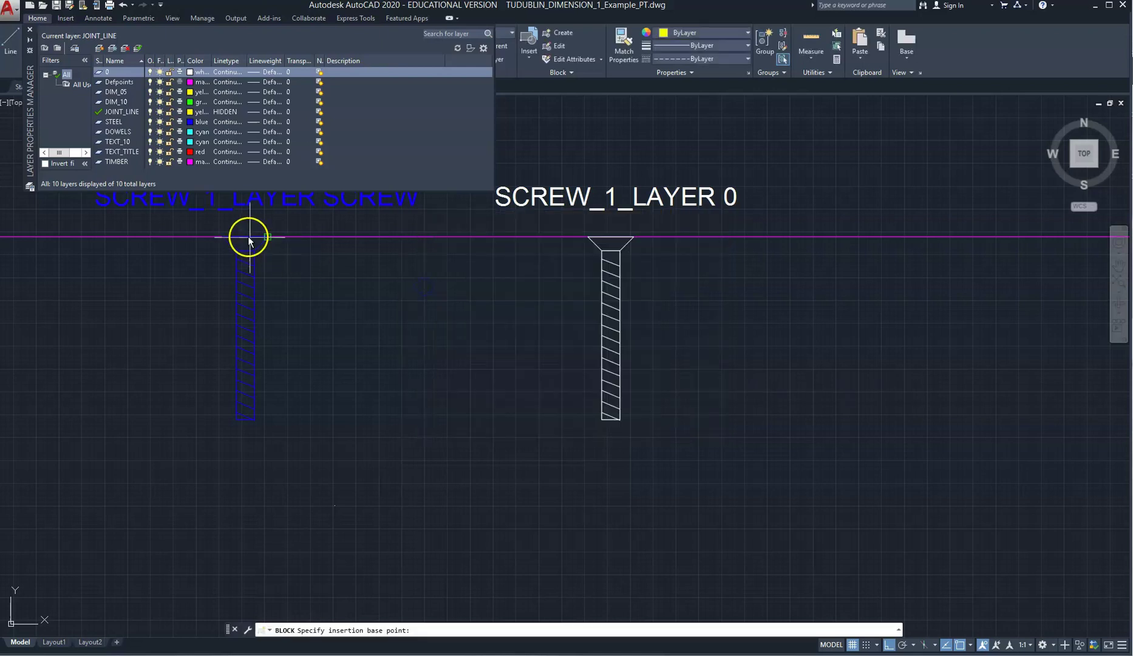
{"action": "right_click", "coordinate": [245, 238], "text": "shift"}
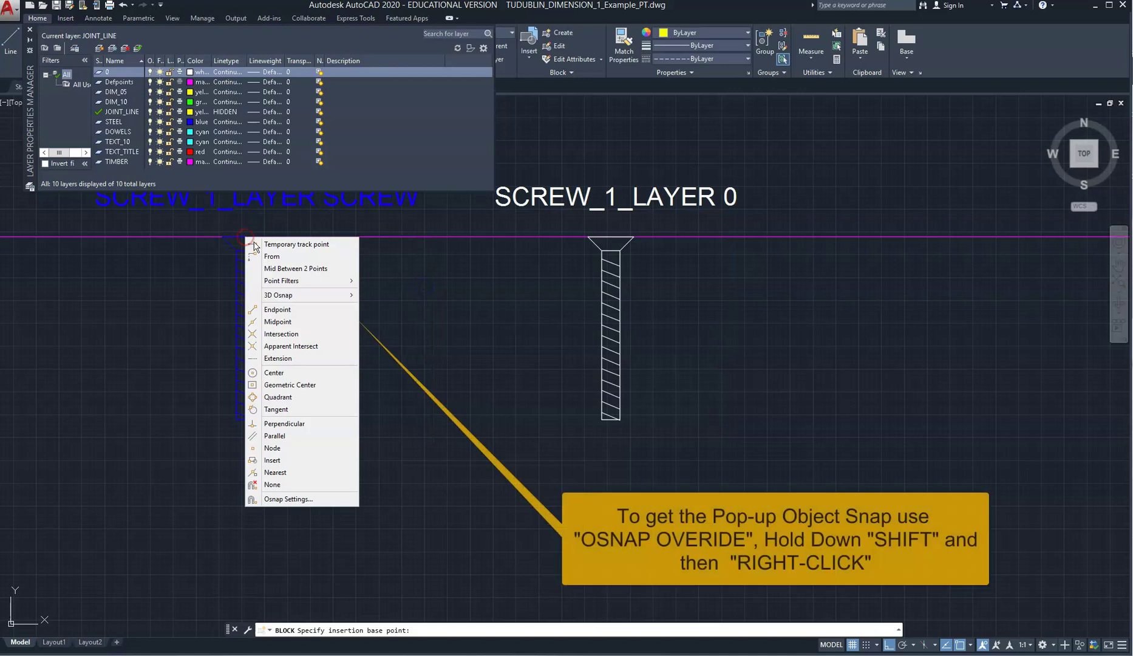
{"action": "left_click", "coordinate": [287, 322]}
{"action": "left_click", "coordinate": [247, 236]}
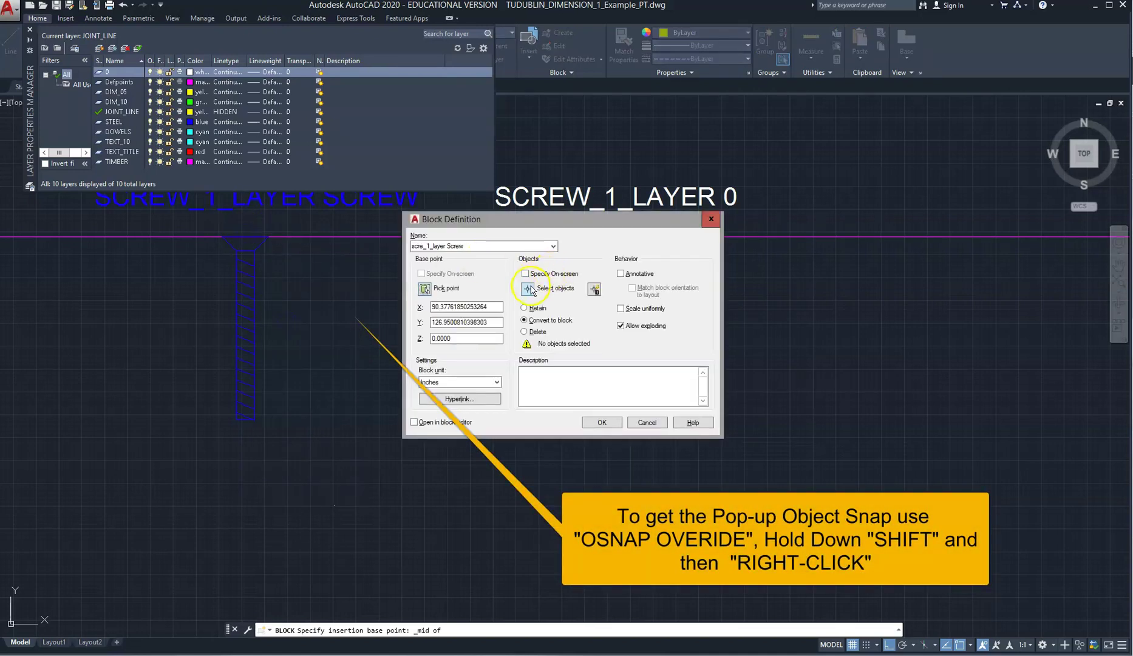
Step: Create the block from all of the blue screw's geometry together with its SCREW_1_LAYER SCREW label
{"action": "left_click", "coordinate": [531, 289]}
{"action": "left_click", "coordinate": [208, 226]}
{"action": "left_click", "coordinate": [304, 466]}
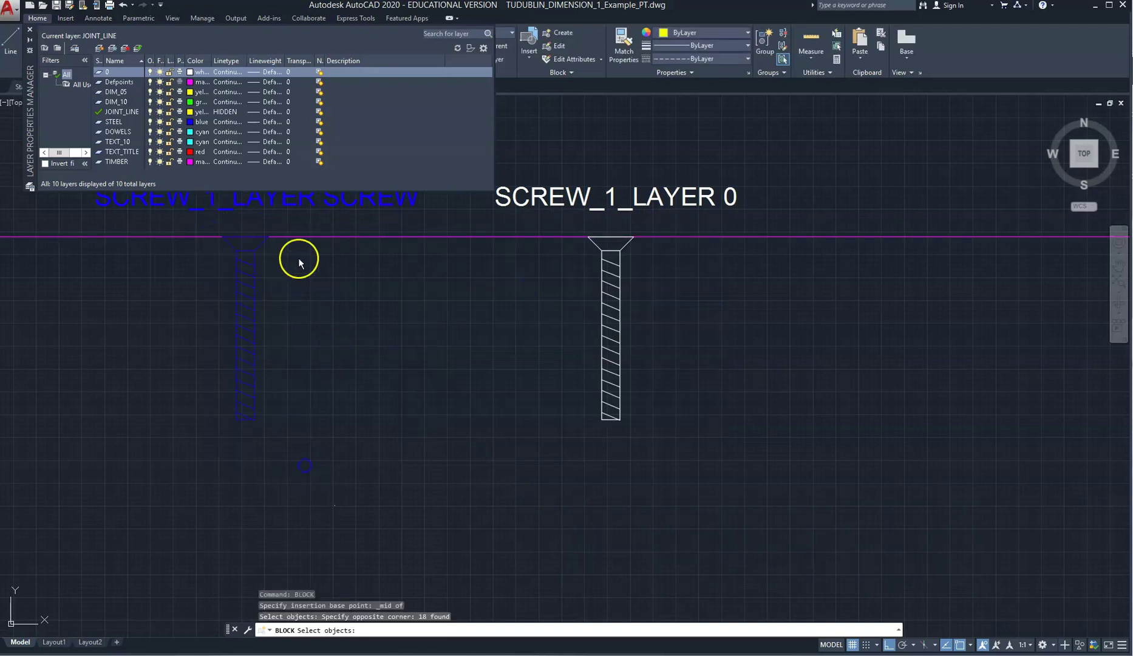
{"action": "left_click", "coordinate": [269, 199]}
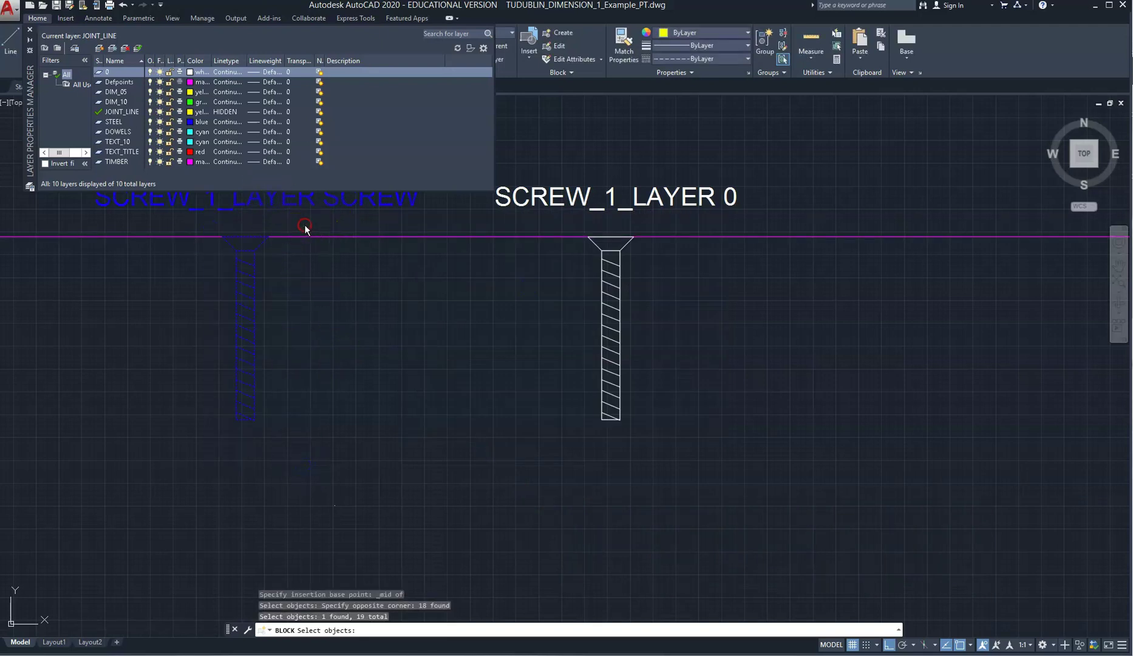
{"action": "key", "text": "Return"}
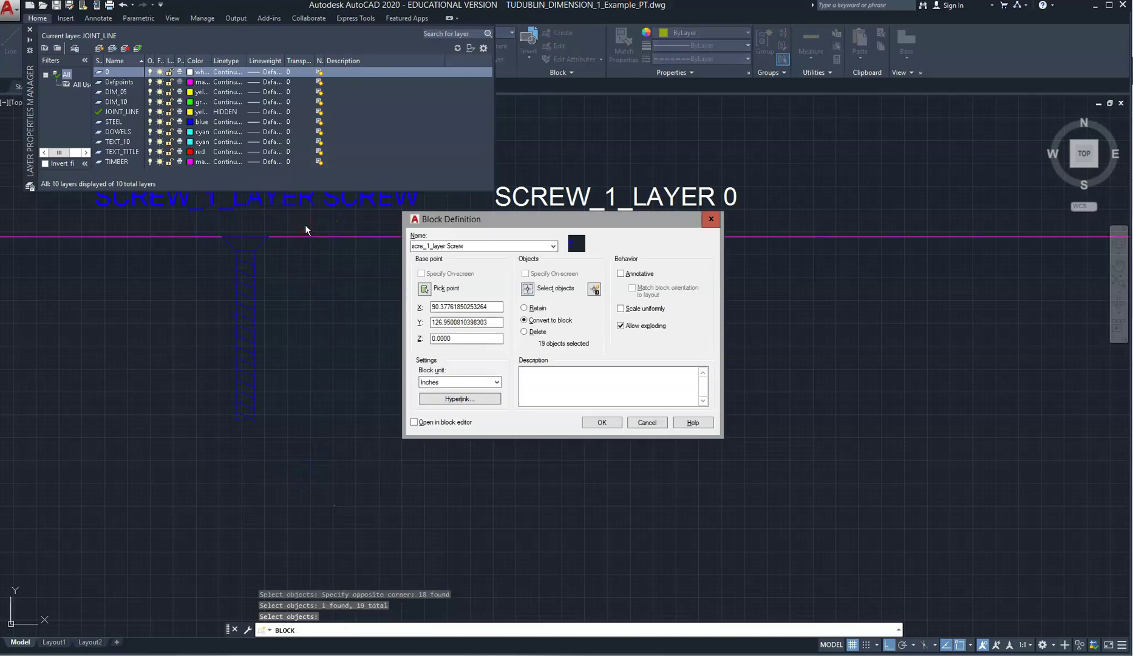
{"action": "left_click", "coordinate": [603, 422]}
{"action": "left_click", "coordinate": [655, 415]}
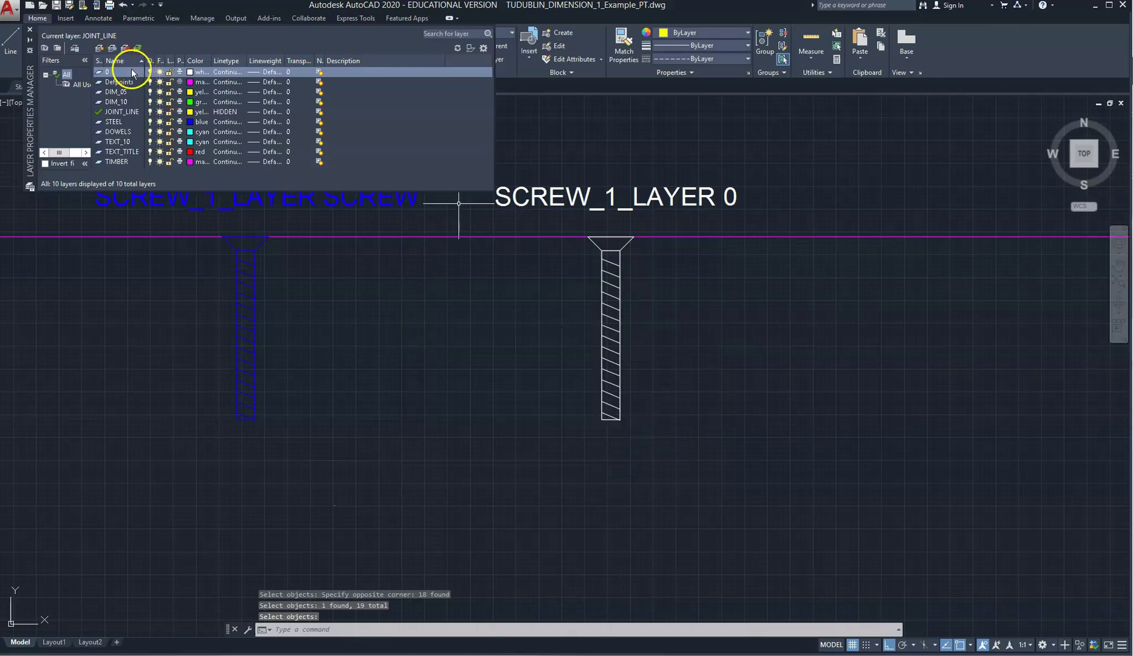
{"action": "left_click", "coordinate": [580, 198]}
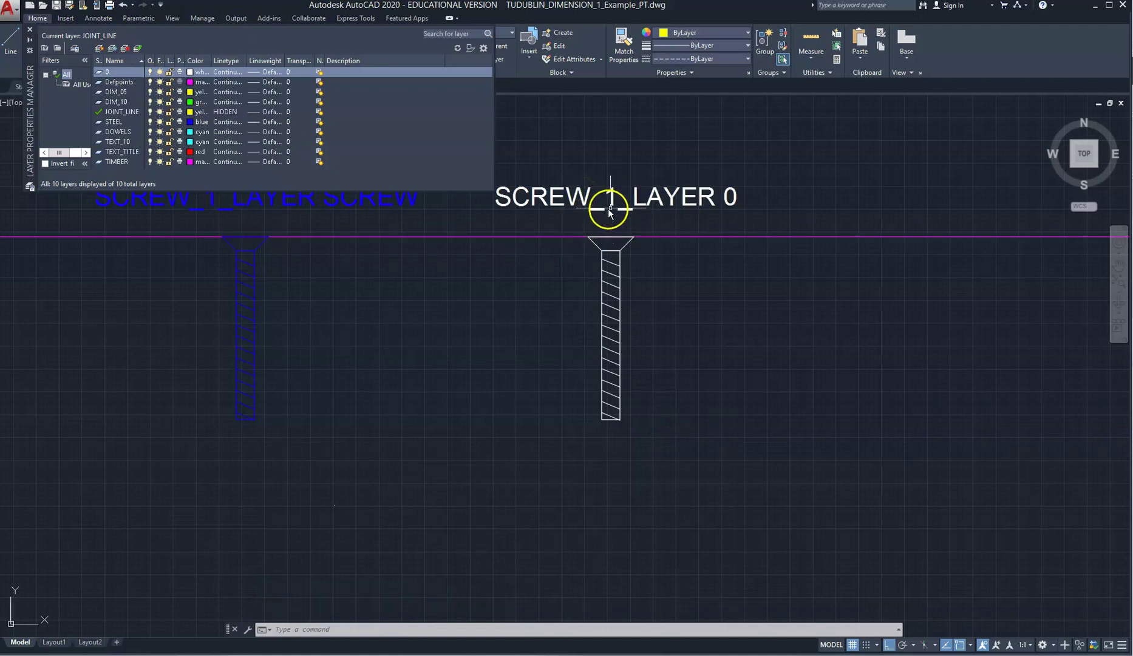
{"action": "left_click", "coordinate": [598, 210]}
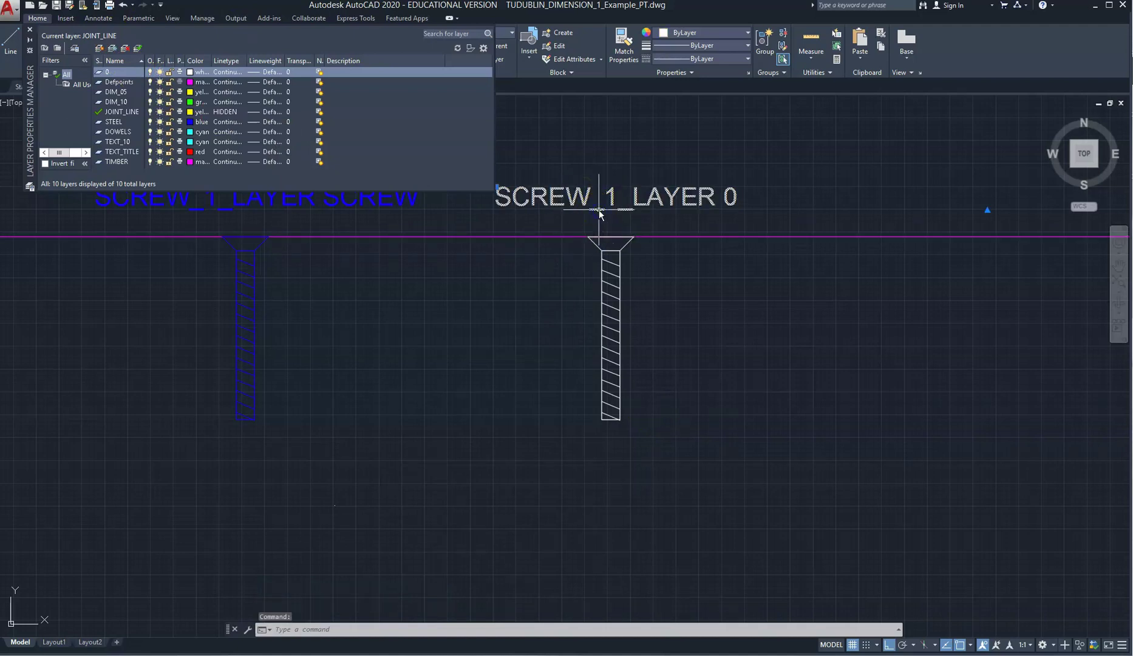
{"action": "key", "text": "Escape"}
{"action": "double_click", "coordinate": [572, 196]}
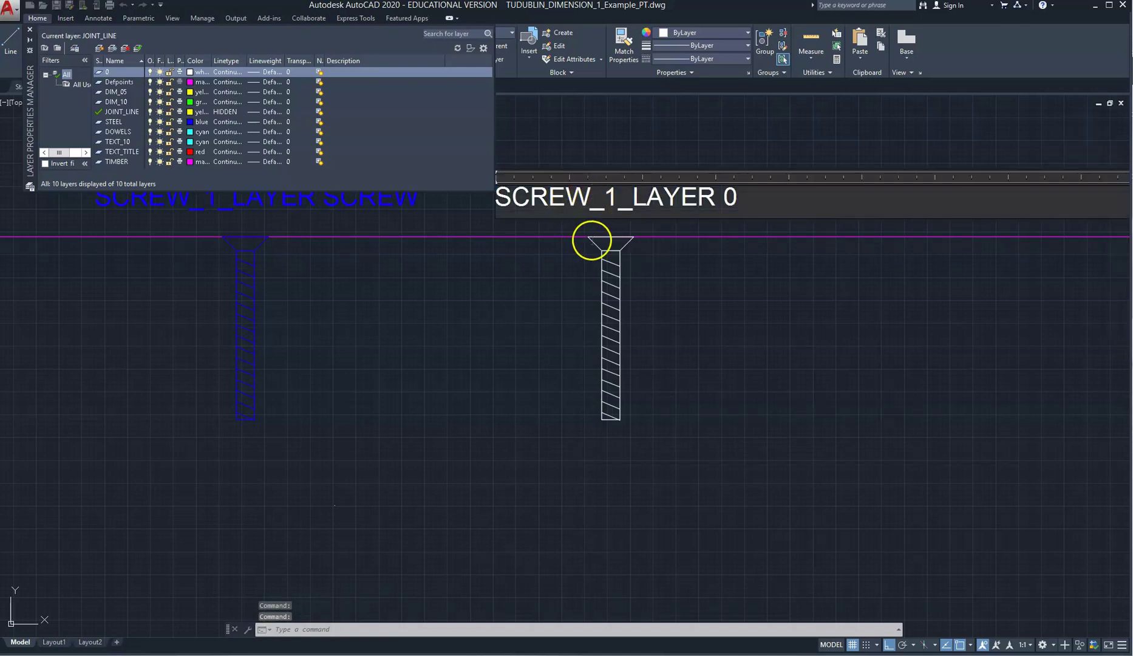
{"action": "left_click", "coordinate": [607, 252]}
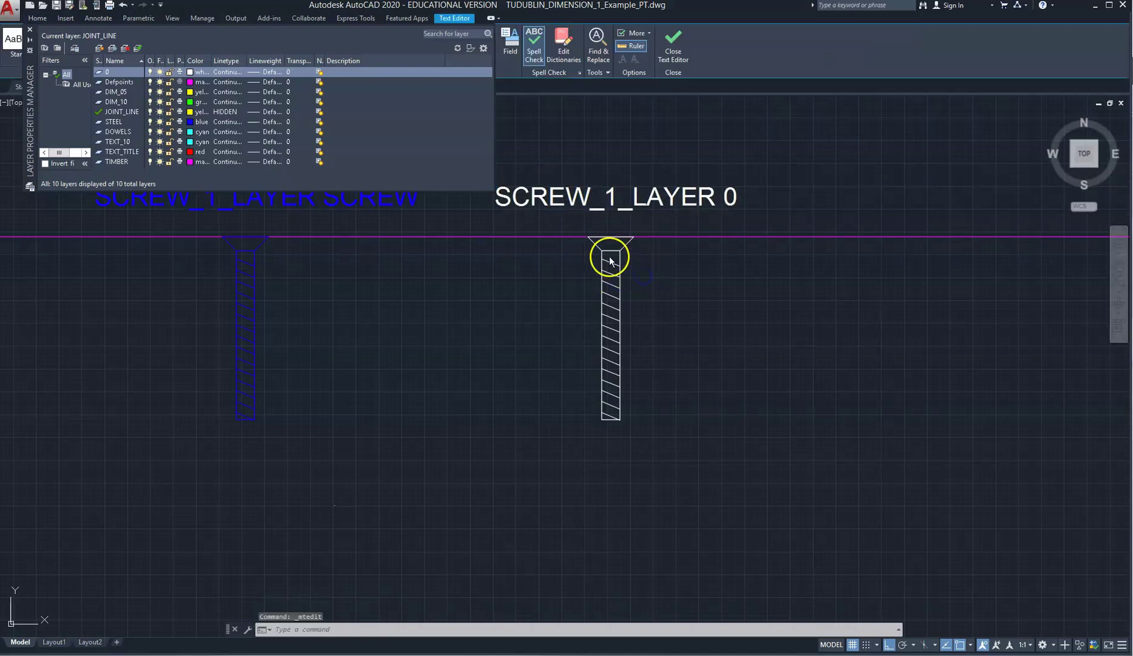
Step: Check the layer and colour properties of the white screw's head polyline
{"action": "left_click", "coordinate": [607, 253]}
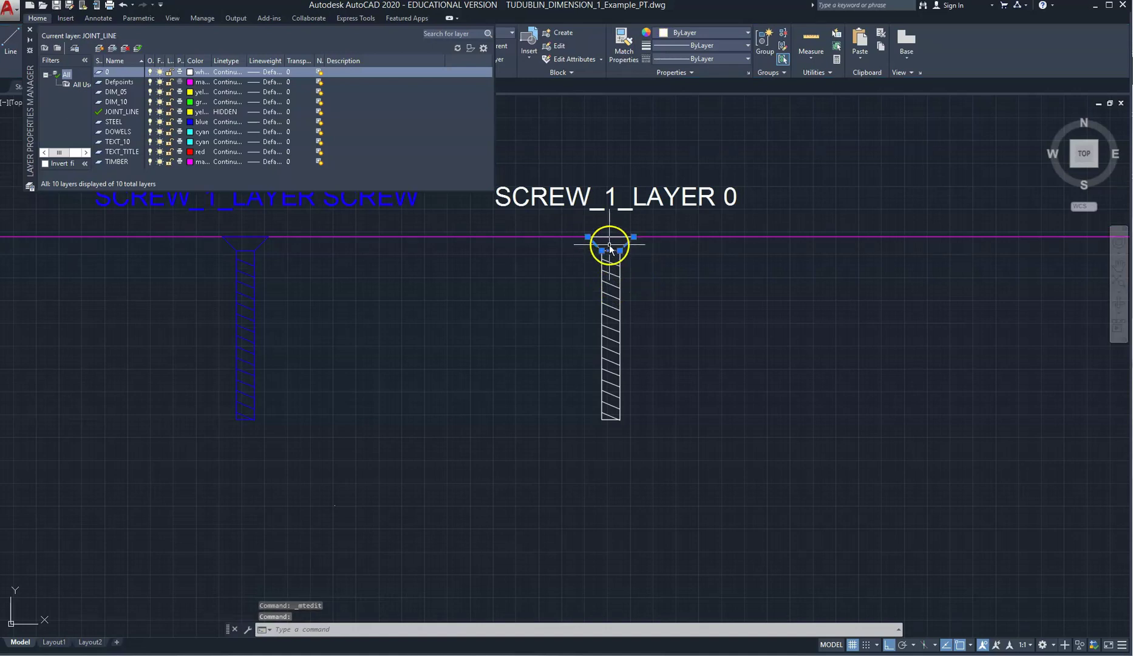
{"action": "right_click", "coordinate": [612, 251]}
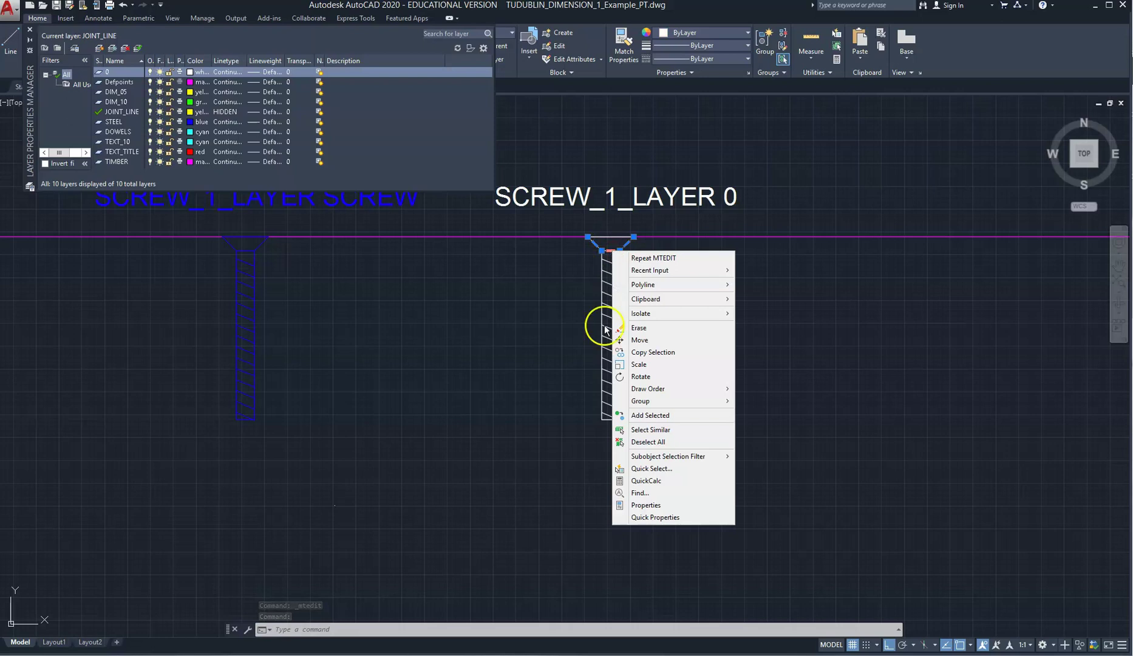
{"action": "left_click", "coordinate": [647, 505]}
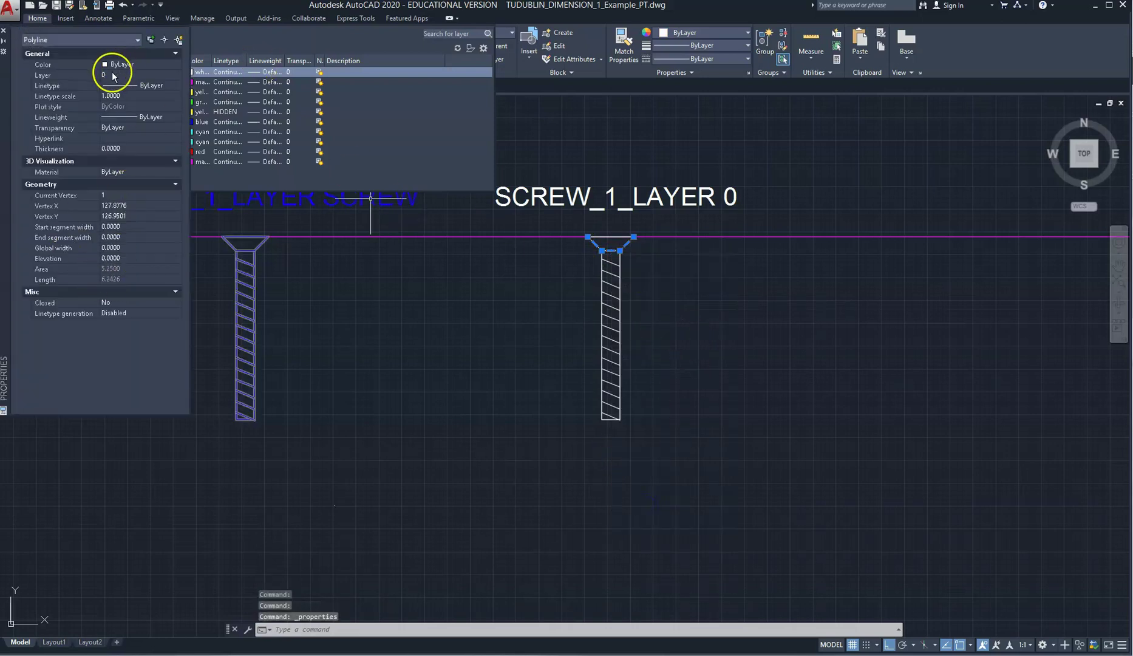
{"action": "left_click", "coordinate": [3, 29]}
{"action": "left_click", "coordinate": [664, 232]}
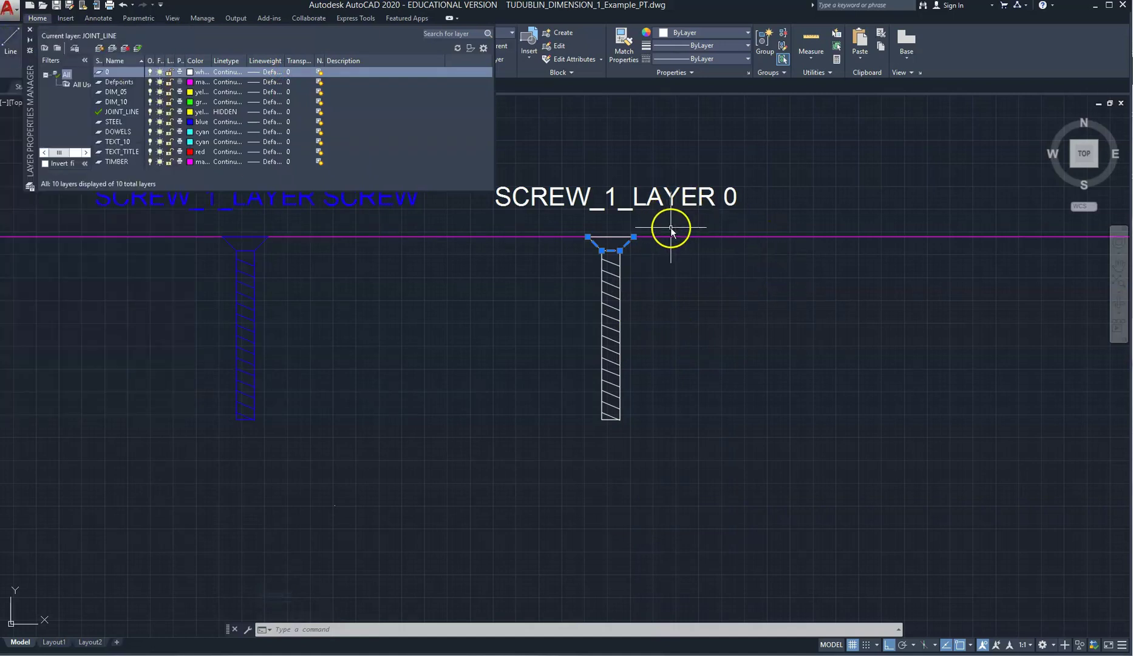
{"action": "key", "text": "Escape"}
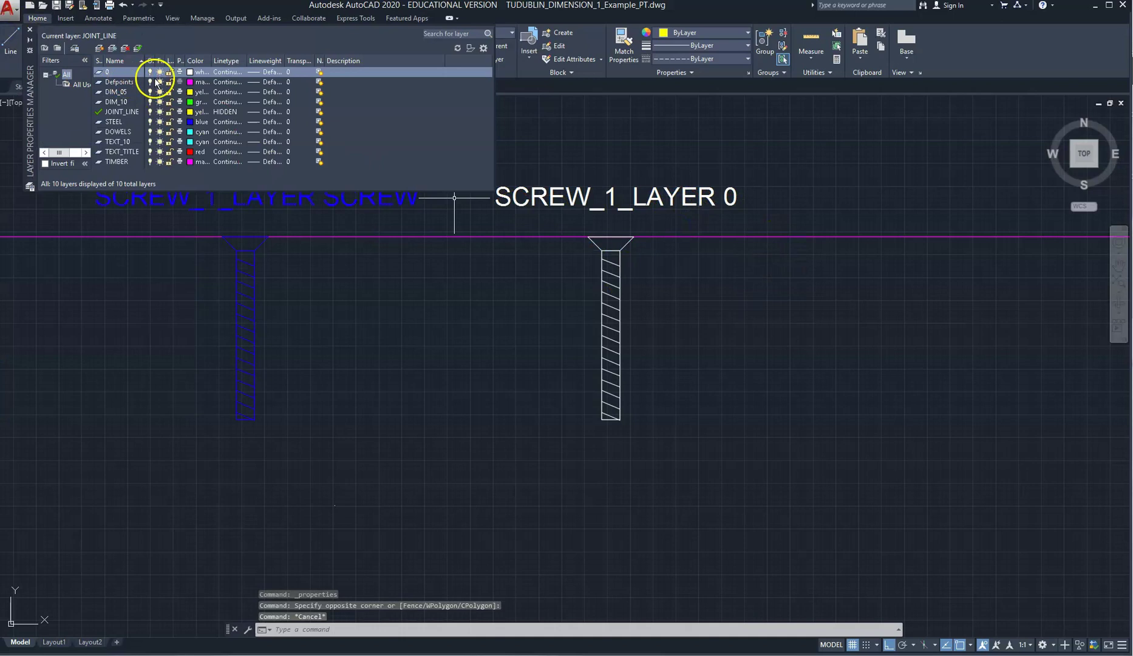
Step: Make layer 0 current and start a block definition named "screw_1_Layer 0" based at the midpoint of the white screw head's top edge
{"action": "double_click", "coordinate": [118, 71]}
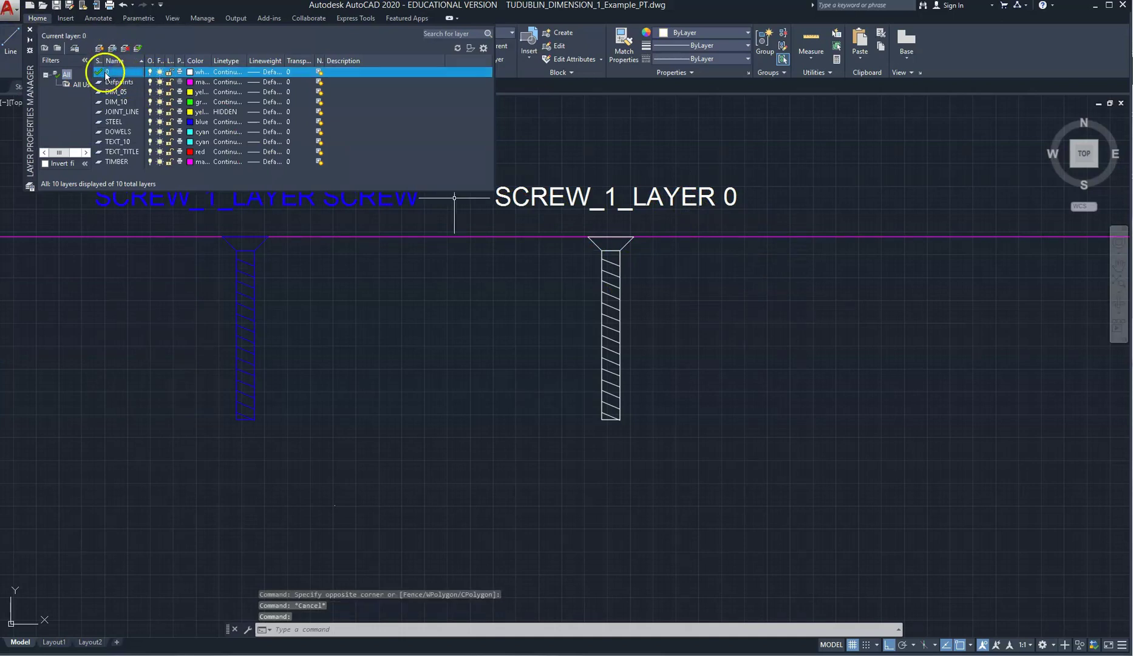
{"action": "type", "text": "bl"}
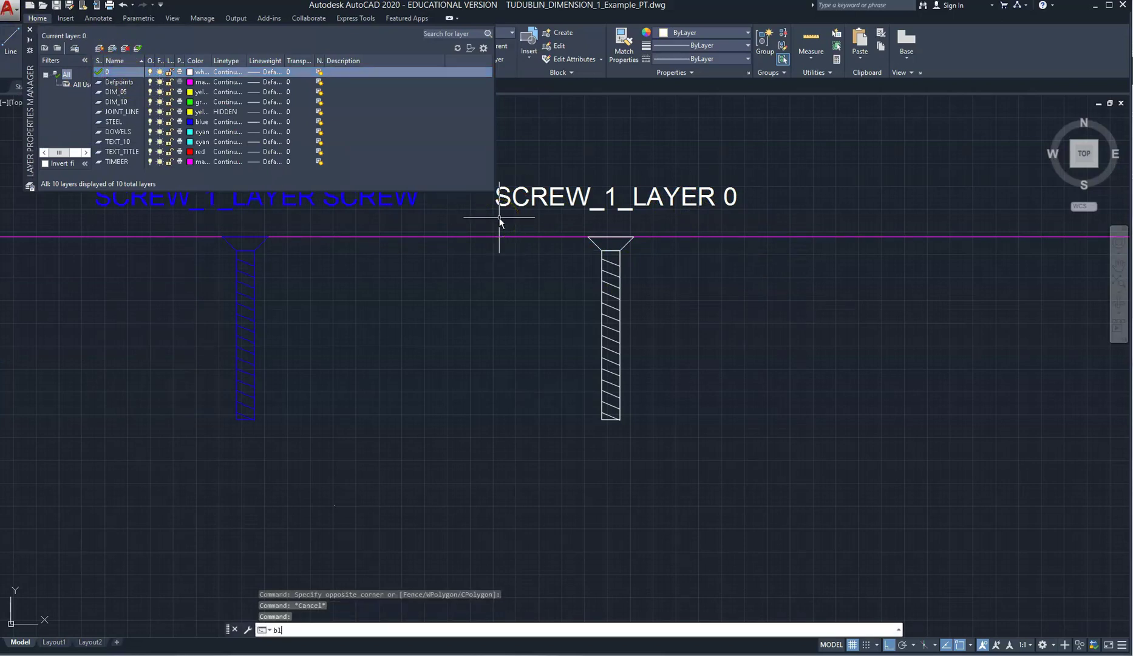
{"action": "key", "text": "Return"}
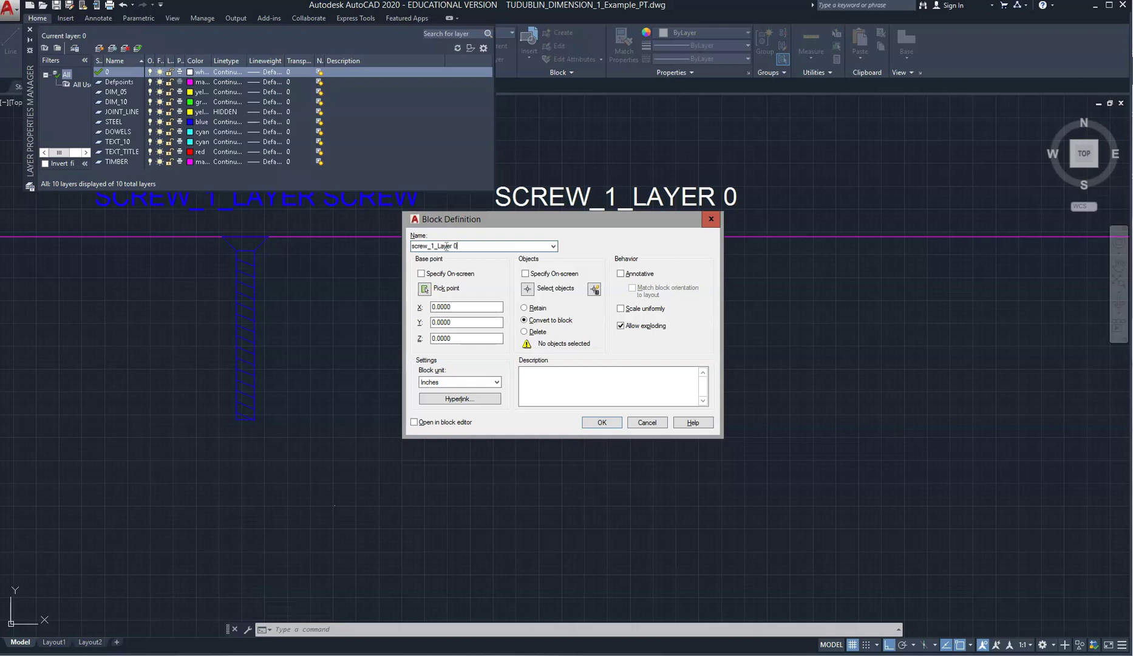
{"action": "left_click", "coordinate": [423, 289]}
{"action": "right_click", "coordinate": [621, 225], "text": "shift"}
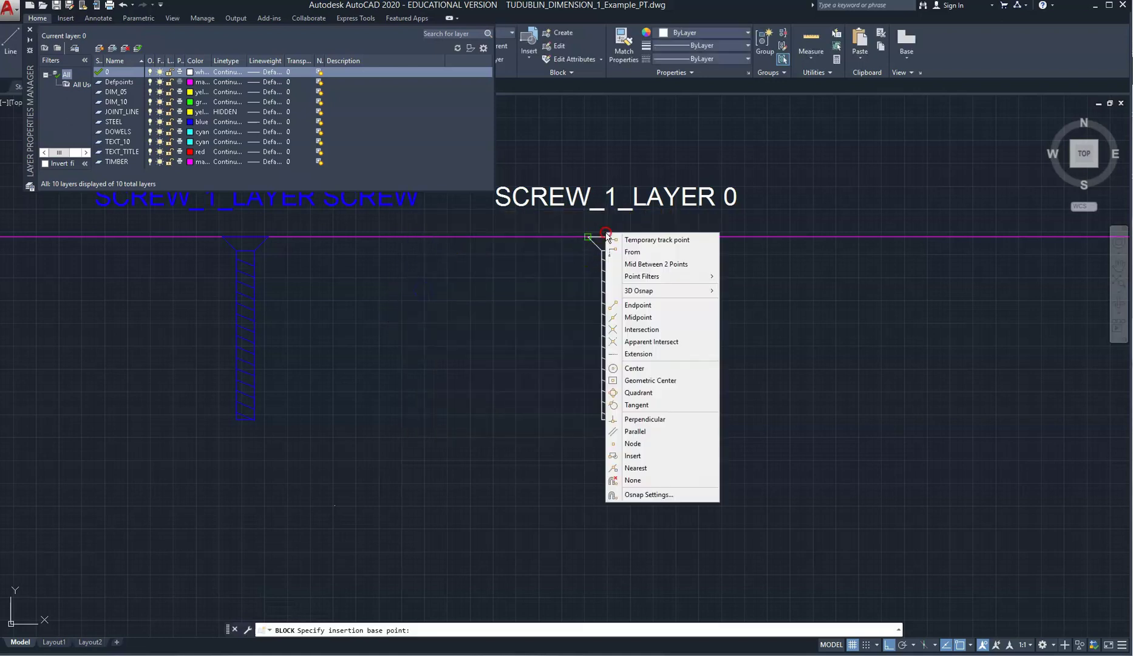
{"action": "left_click", "coordinate": [643, 320]}
{"action": "left_click", "coordinate": [611, 237]}
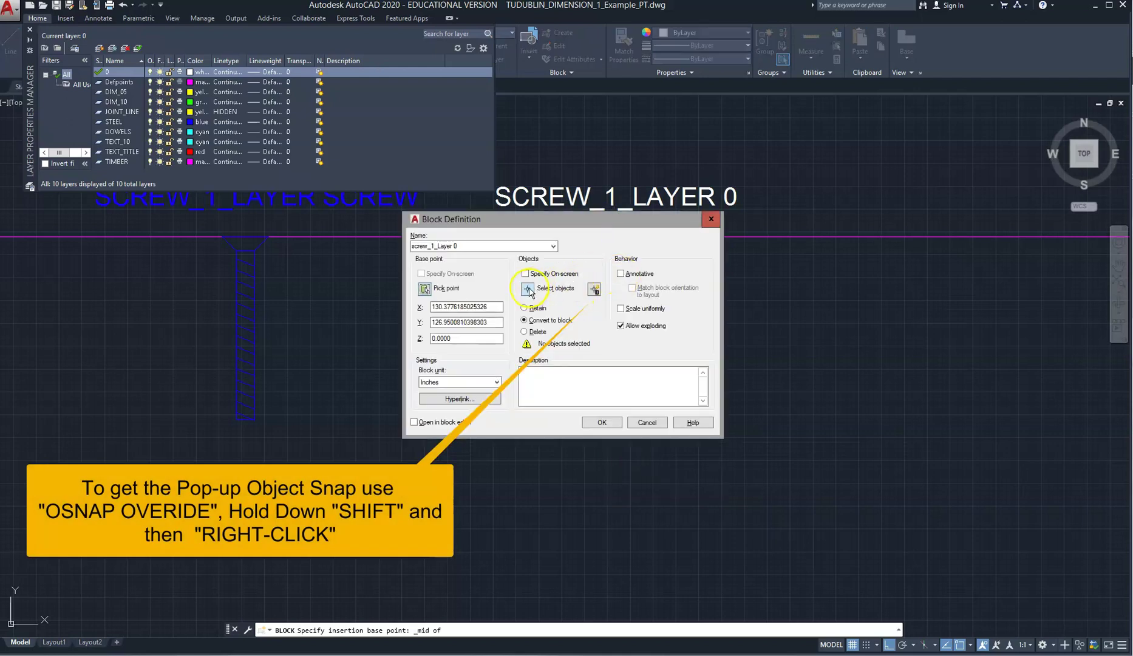
Step: Create the block from all of the white screw's geometry together with its SCREW_1_LAYER 0 label
{"action": "left_click", "coordinate": [528, 289]}
{"action": "left_click", "coordinate": [498, 169]}
{"action": "left_click", "coordinate": [794, 499]}
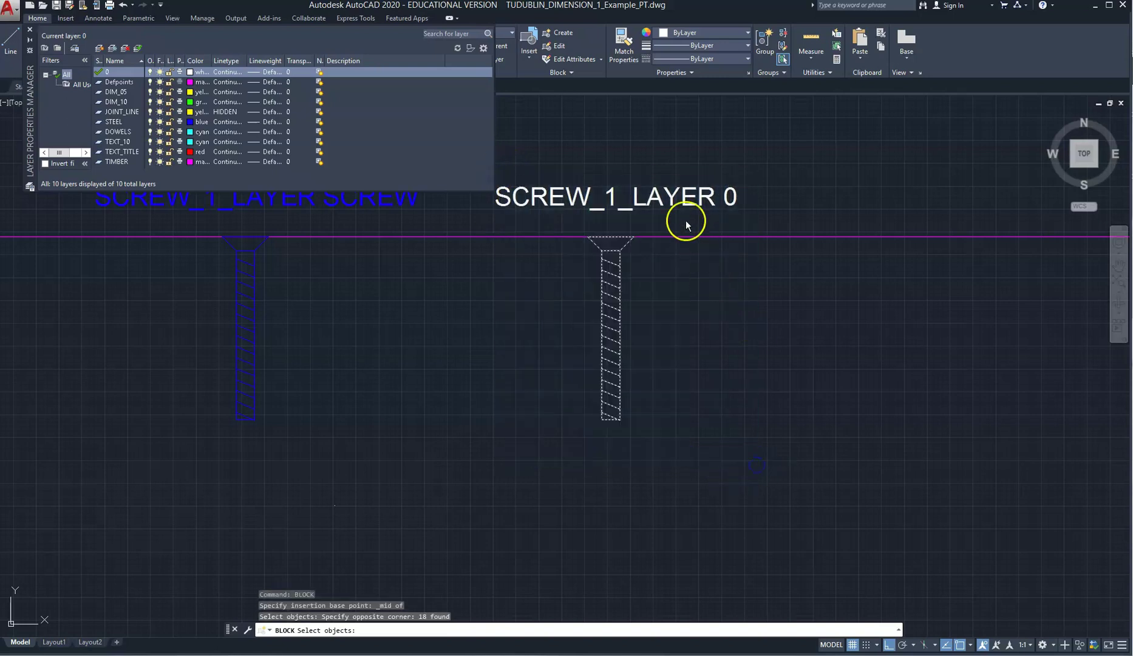
{"action": "left_click", "coordinate": [669, 221]}
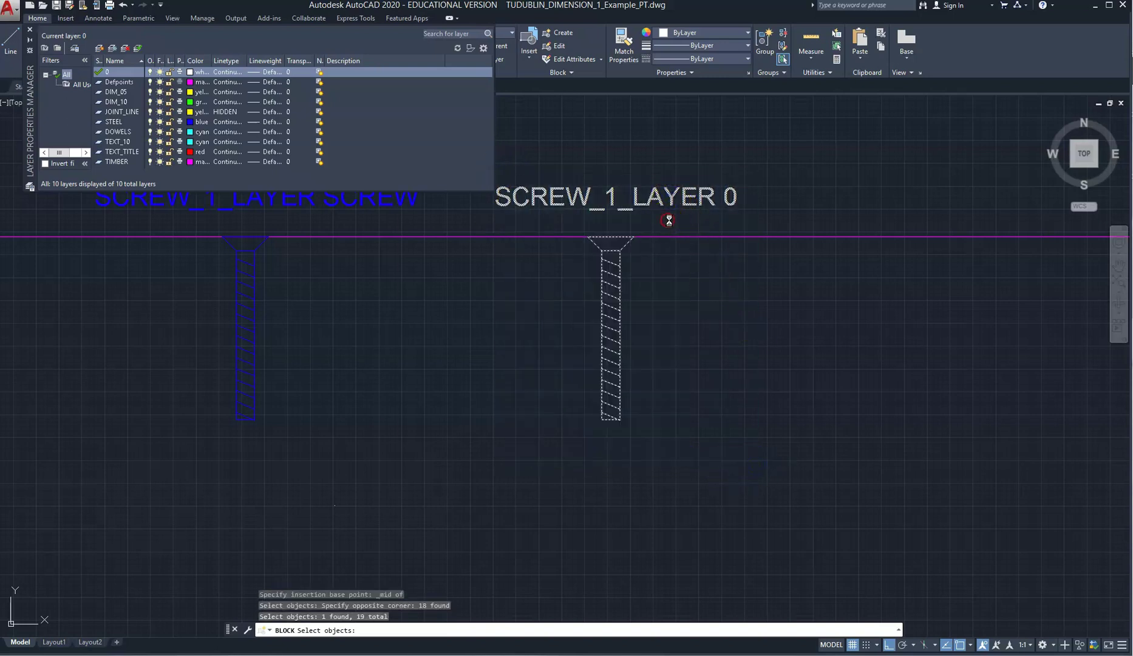
{"action": "key", "text": "Return"}
{"action": "left_click", "coordinate": [602, 423]}
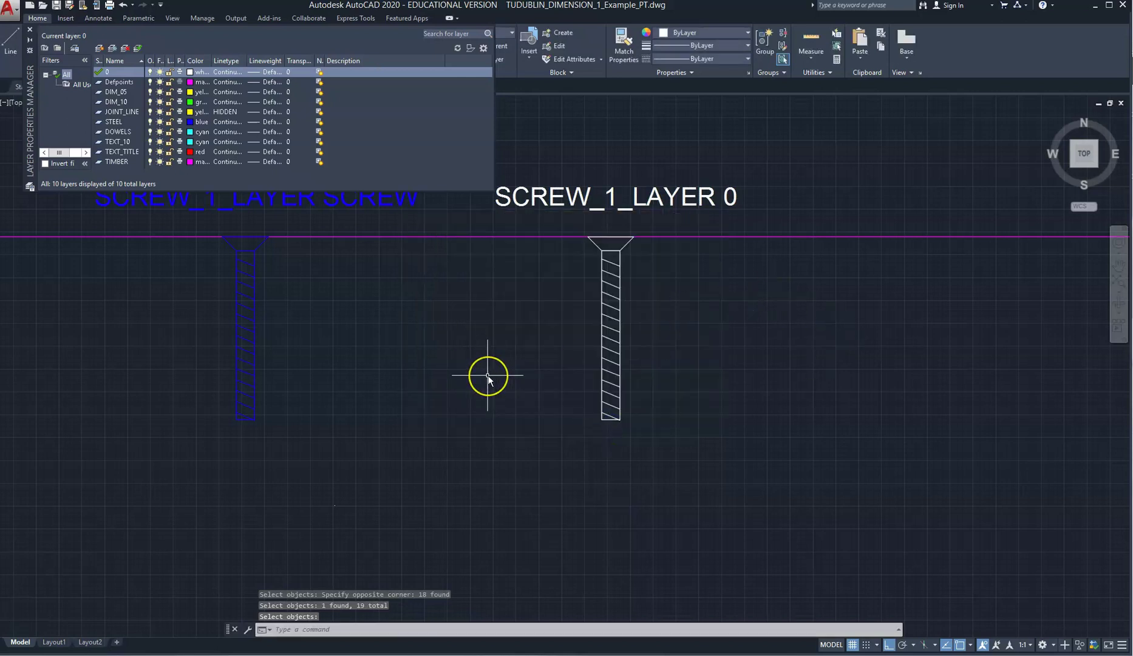
Step: Make JOINT_LINE the current layer and insert the scre_1_layer Screw block on the magenta rectangle's top edge using the Nearest snap
{"action": "scroll", "coordinate": [488, 376], "scroll_direction": "down", "scroll_amount": 8}
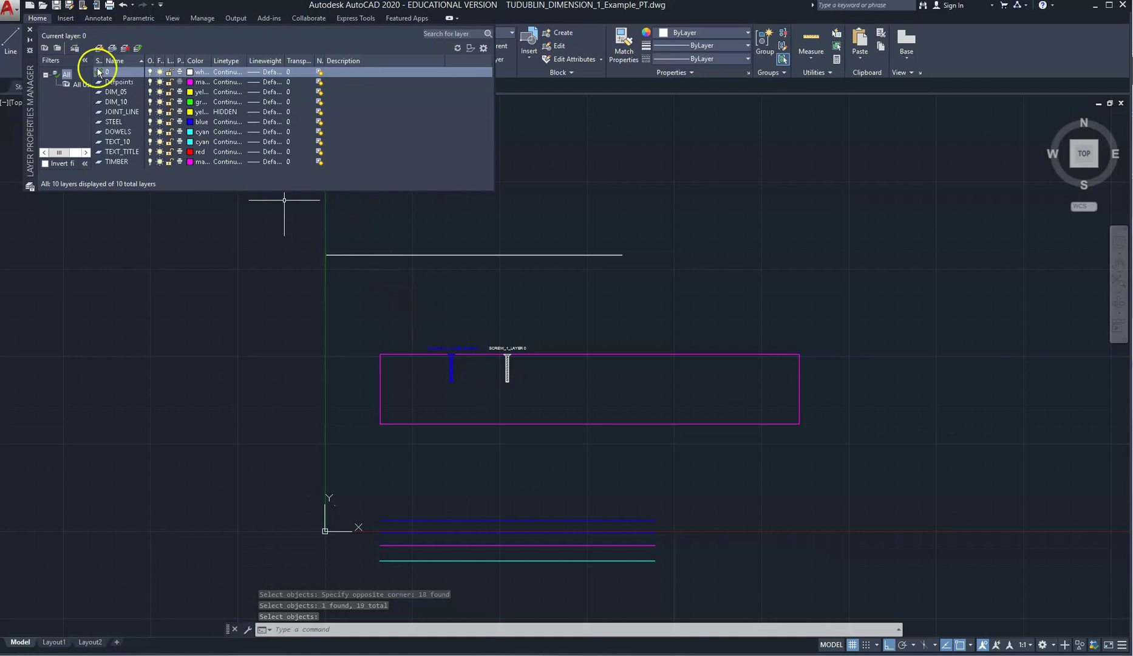
{"action": "double_click", "coordinate": [116, 112]}
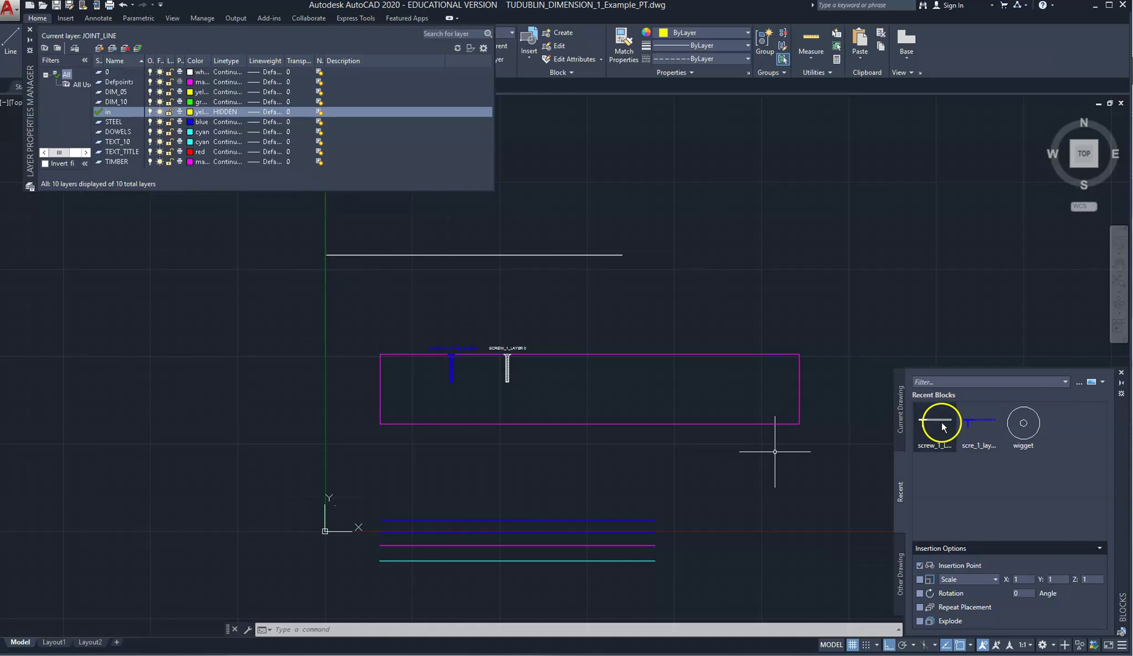
{"action": "mouse_move", "coordinate": [970, 429]}
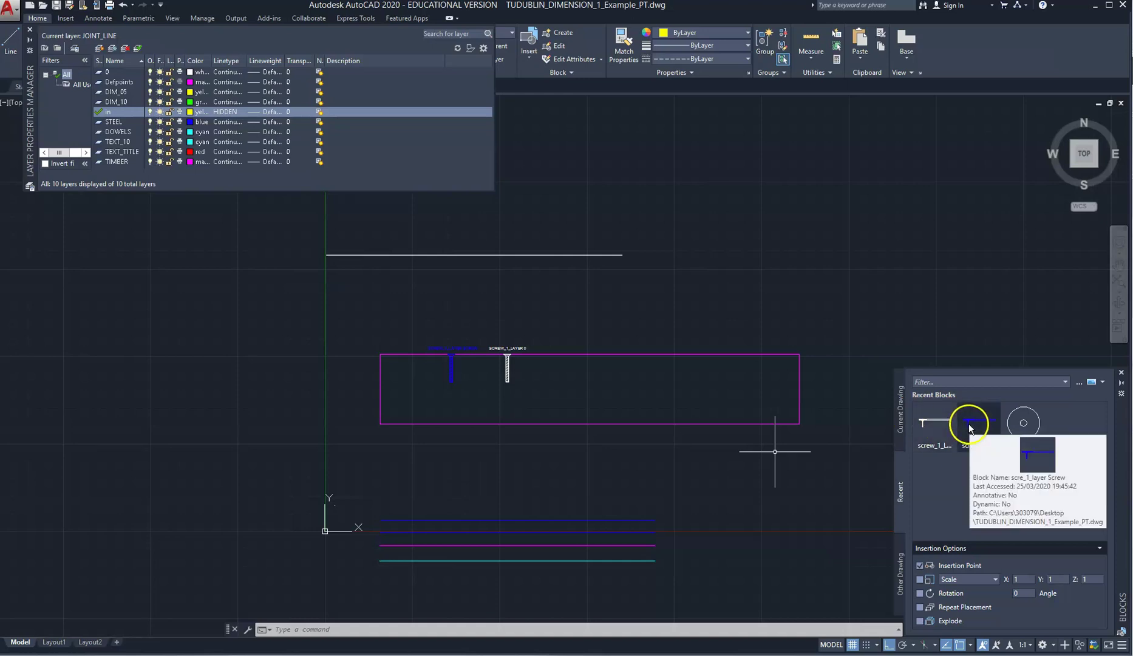
{"action": "left_click", "coordinate": [970, 426]}
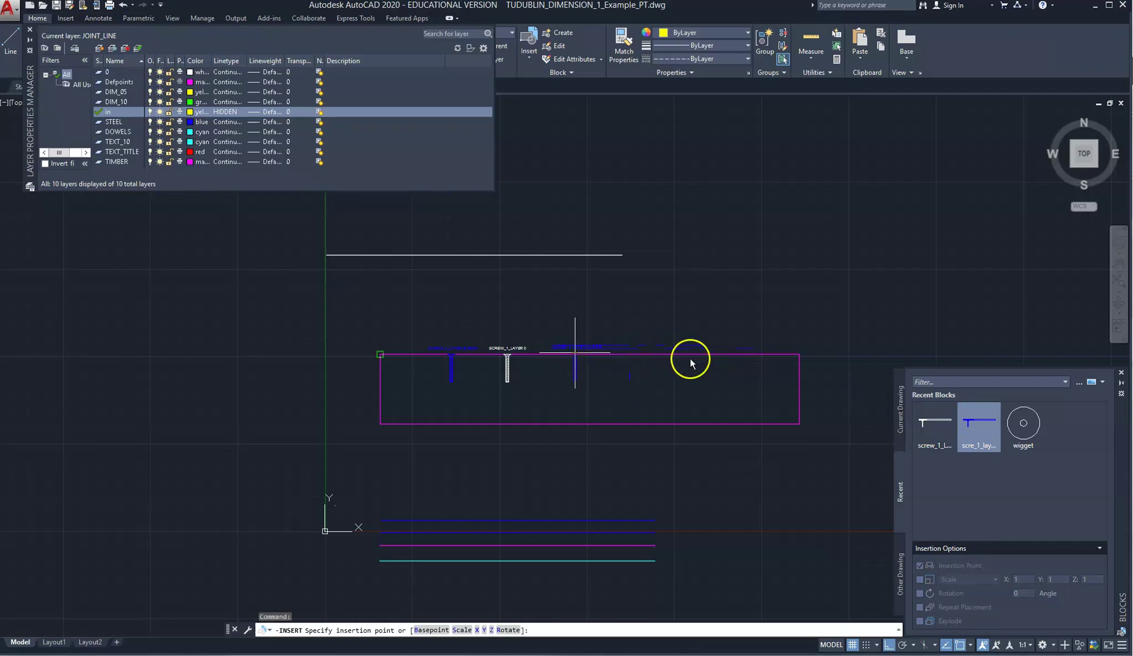
{"action": "right_click", "coordinate": [582, 349], "text": "shift"}
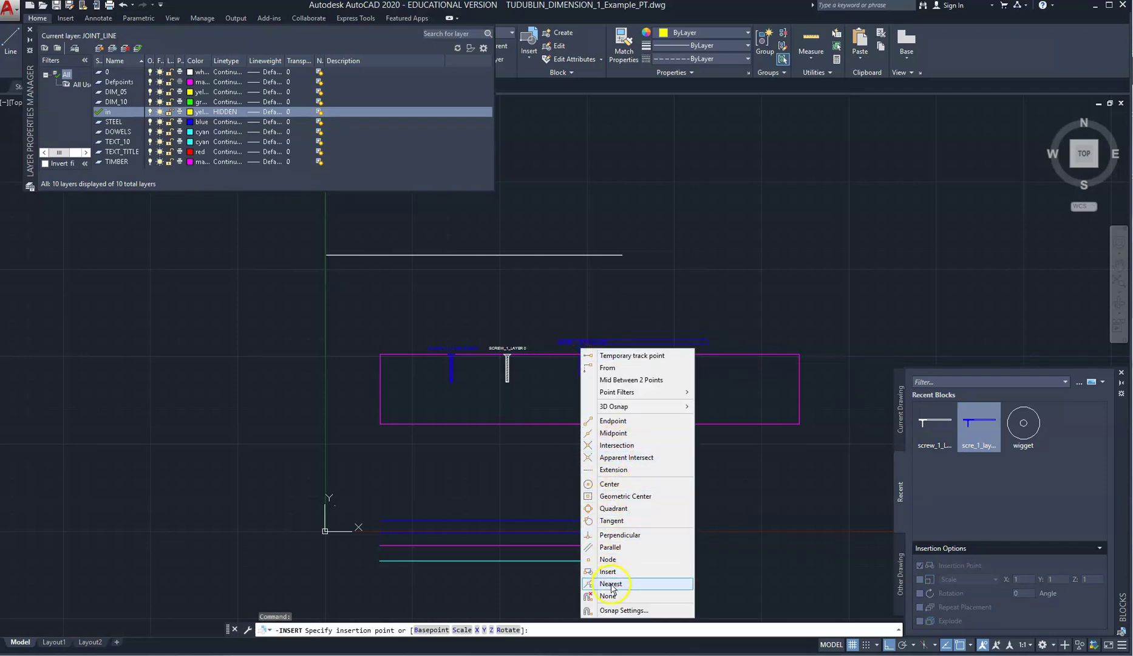
{"action": "left_click", "coordinate": [610, 584]}
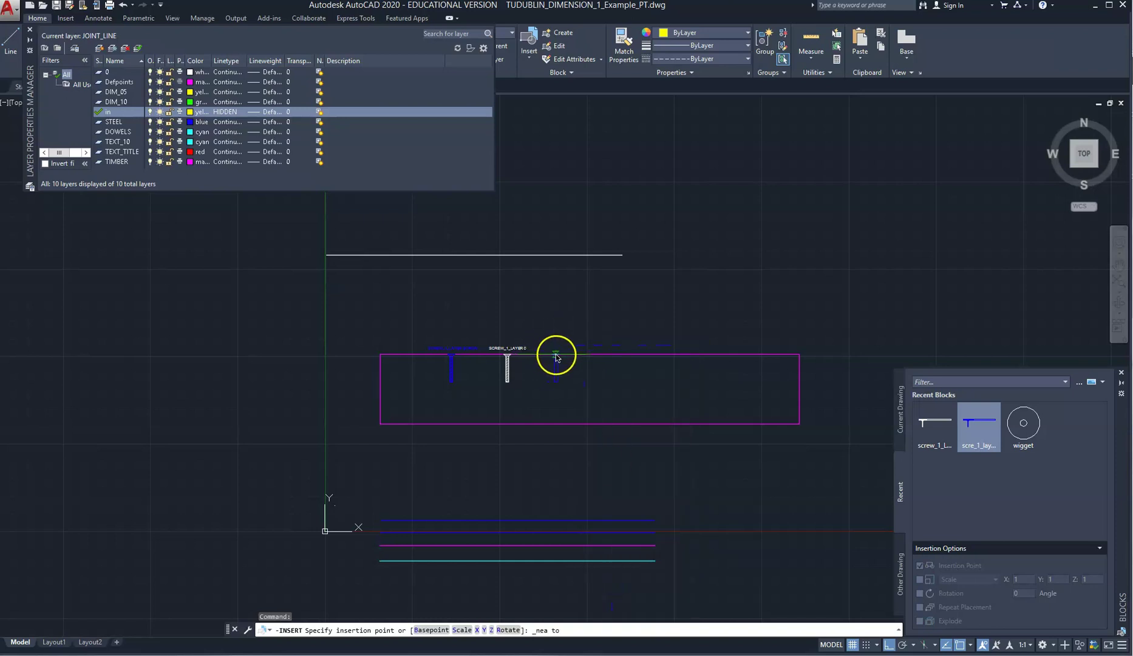
{"action": "left_click", "coordinate": [557, 357]}
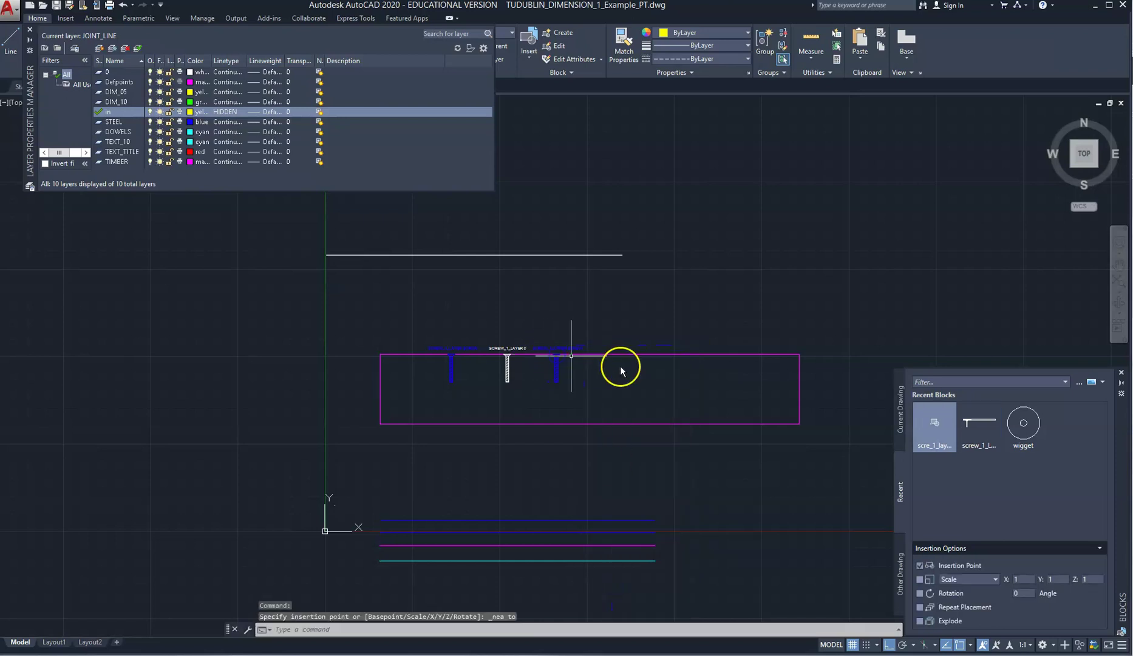
Step: Insert the screw_1_Layer 0 block on the magenta rectangle's top edge beyond the last blue screw, using the Nearest snap
{"action": "left_click", "coordinate": [972, 427]}
{"action": "left_click", "coordinate": [973, 423]}
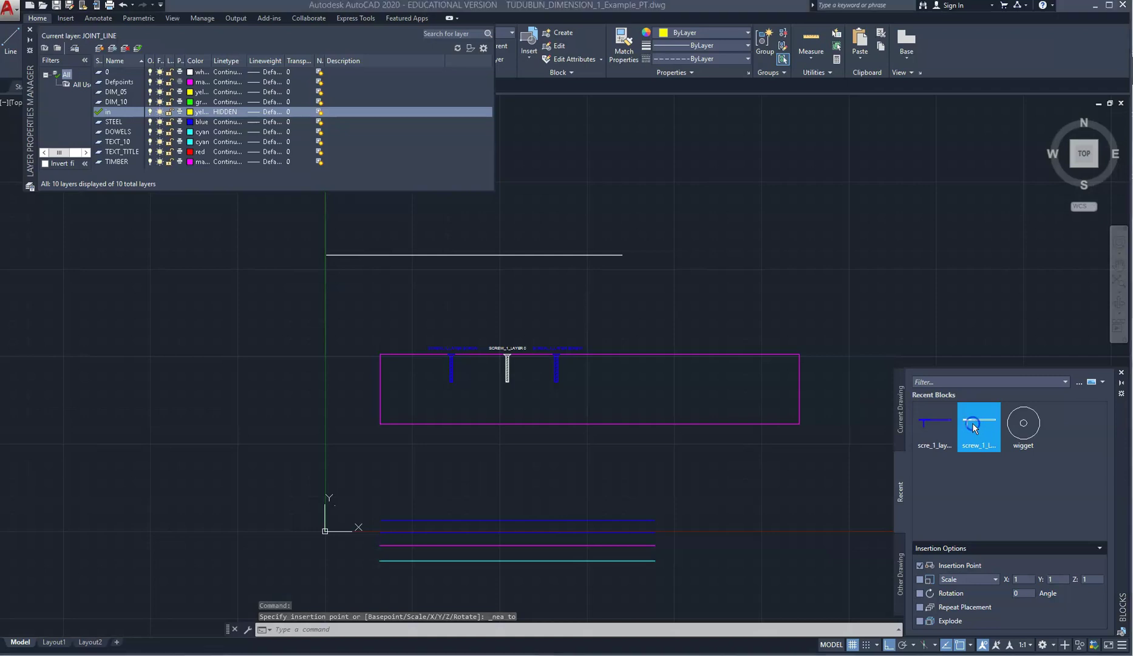
{"action": "right_click", "coordinate": [625, 360], "text": "shift"}
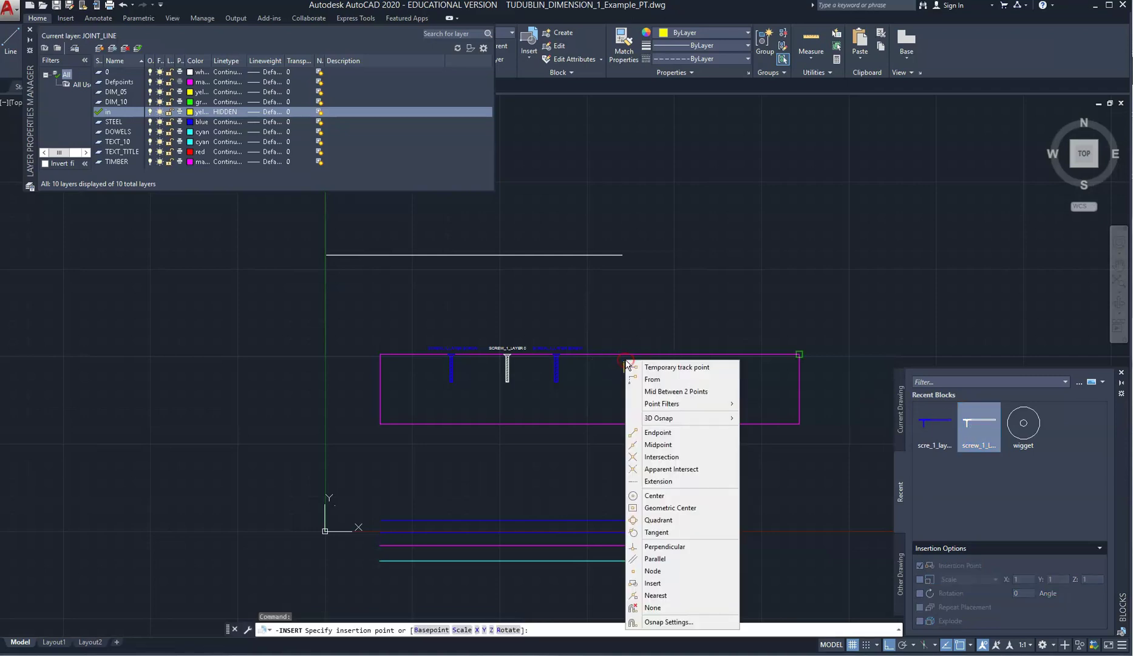
{"action": "left_click", "coordinate": [656, 595]}
{"action": "left_click", "coordinate": [609, 356]}
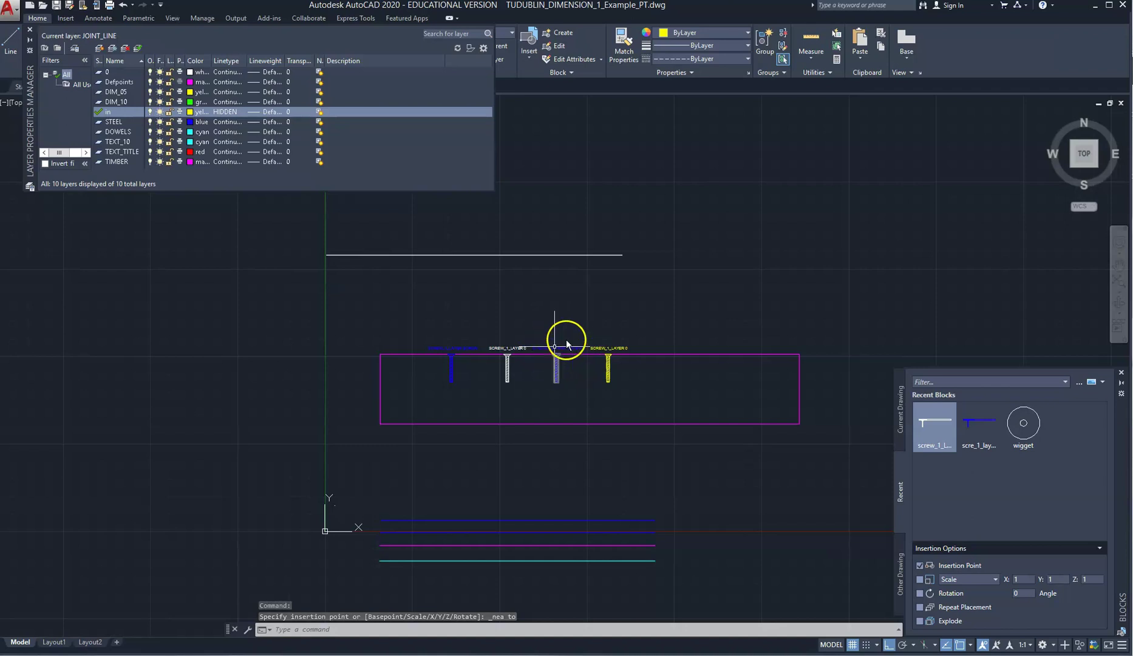
{"action": "left_click", "coordinate": [568, 345]}
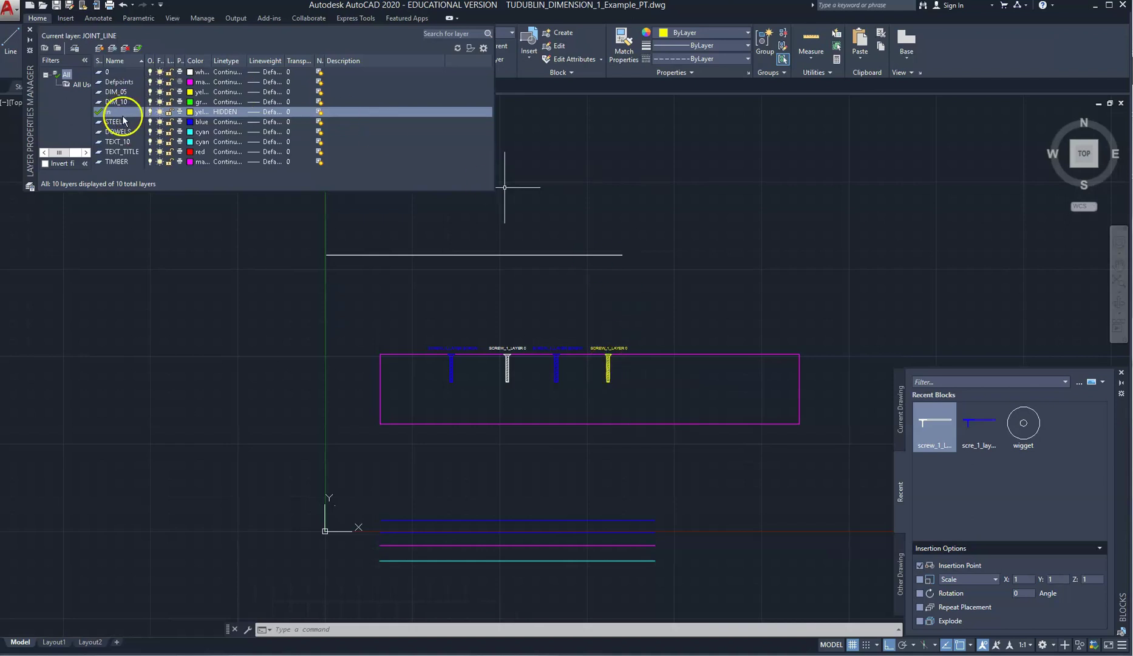
Step: Make DOWELS the current layer and insert another screw_1_Layer 0 block beside the yellow screw, using the Nearest snap on the rectangle's top edge
{"action": "left_click", "coordinate": [116, 133]}
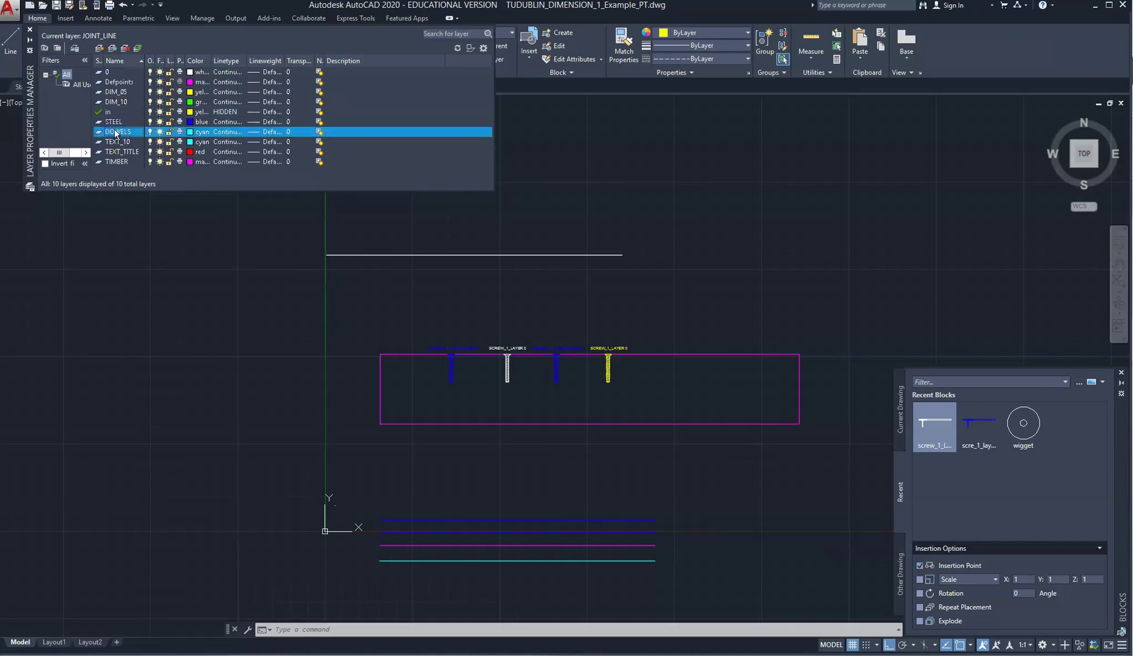
{"action": "double_click", "coordinate": [115, 133]}
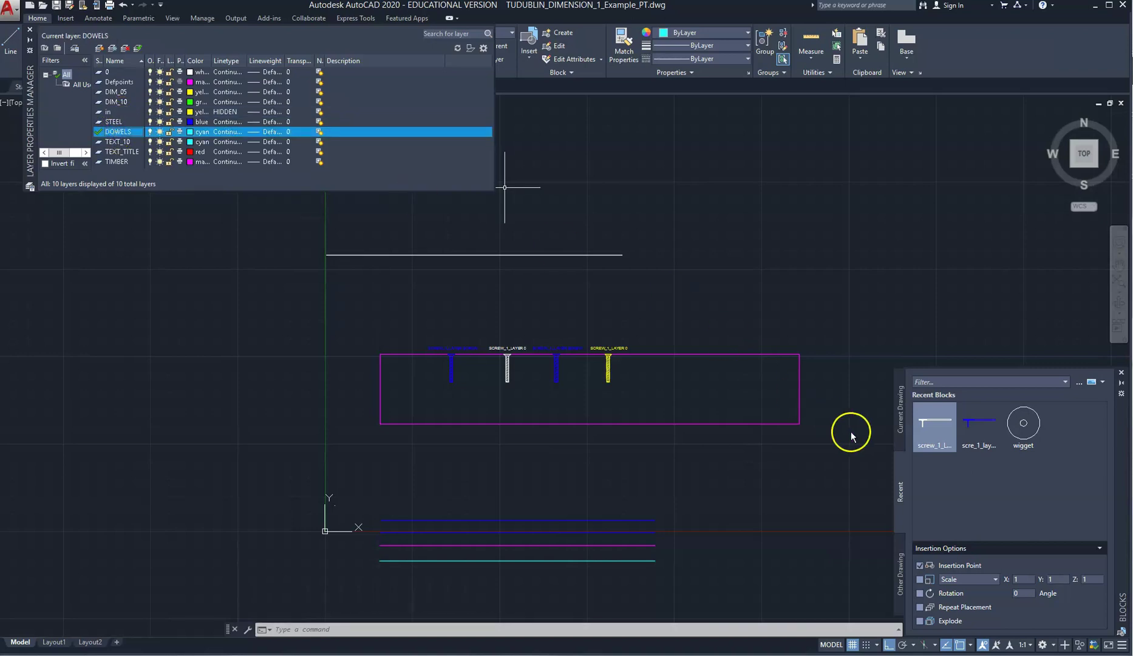
{"action": "left_click", "coordinate": [934, 423]}
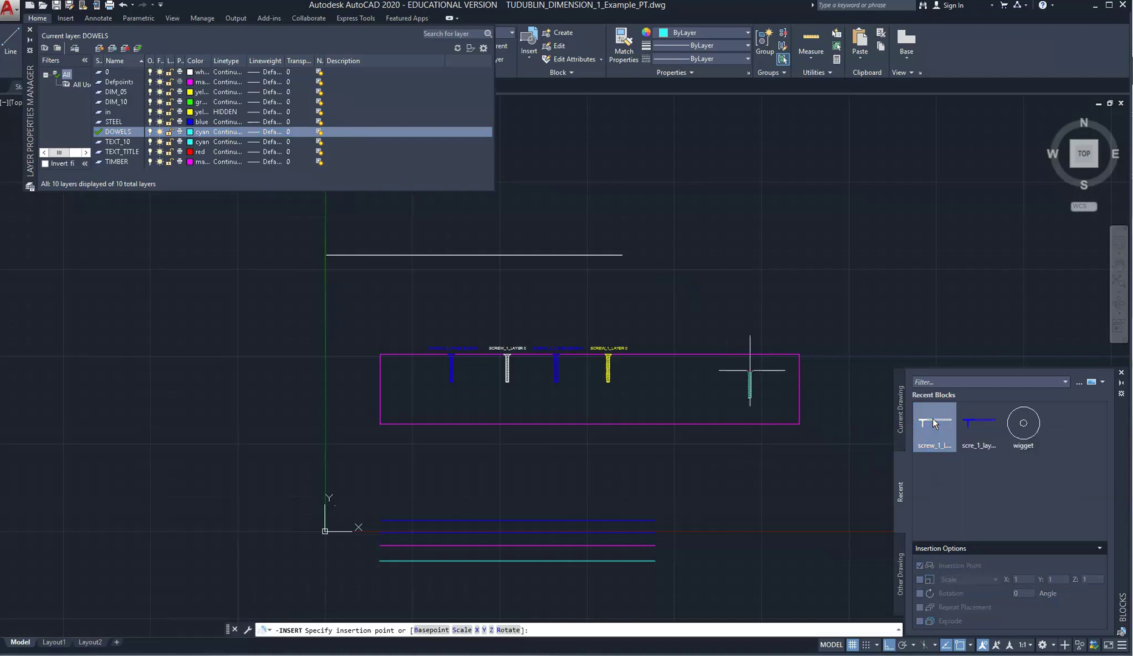
{"action": "right_click", "coordinate": [662, 358], "text": "shift"}
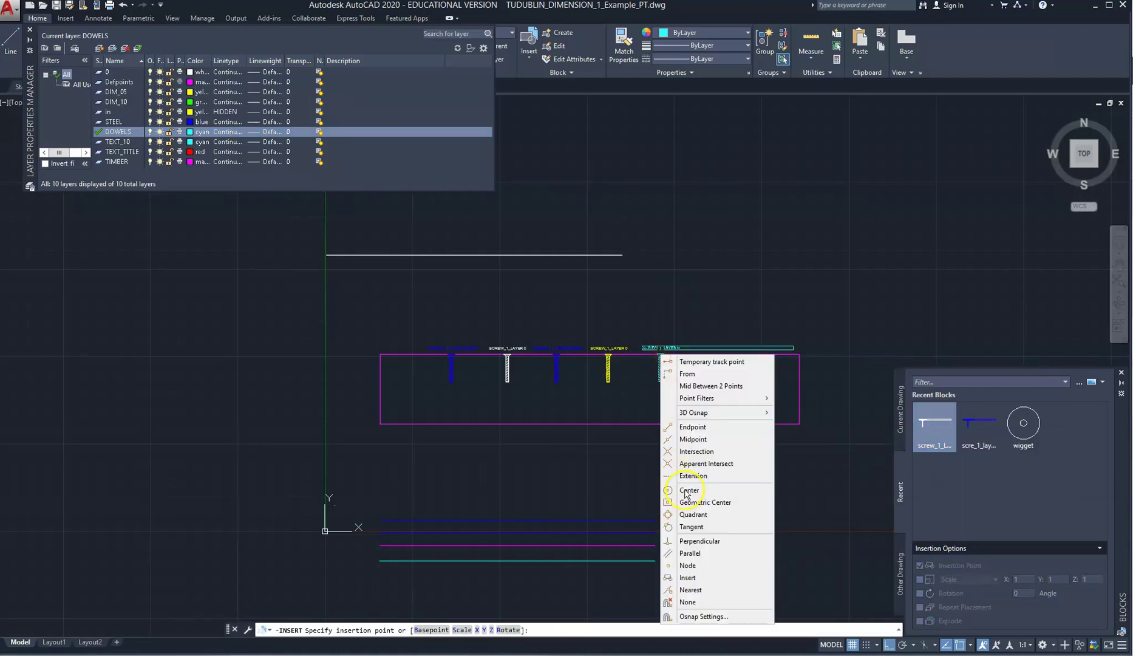
{"action": "left_click", "coordinate": [688, 577]}
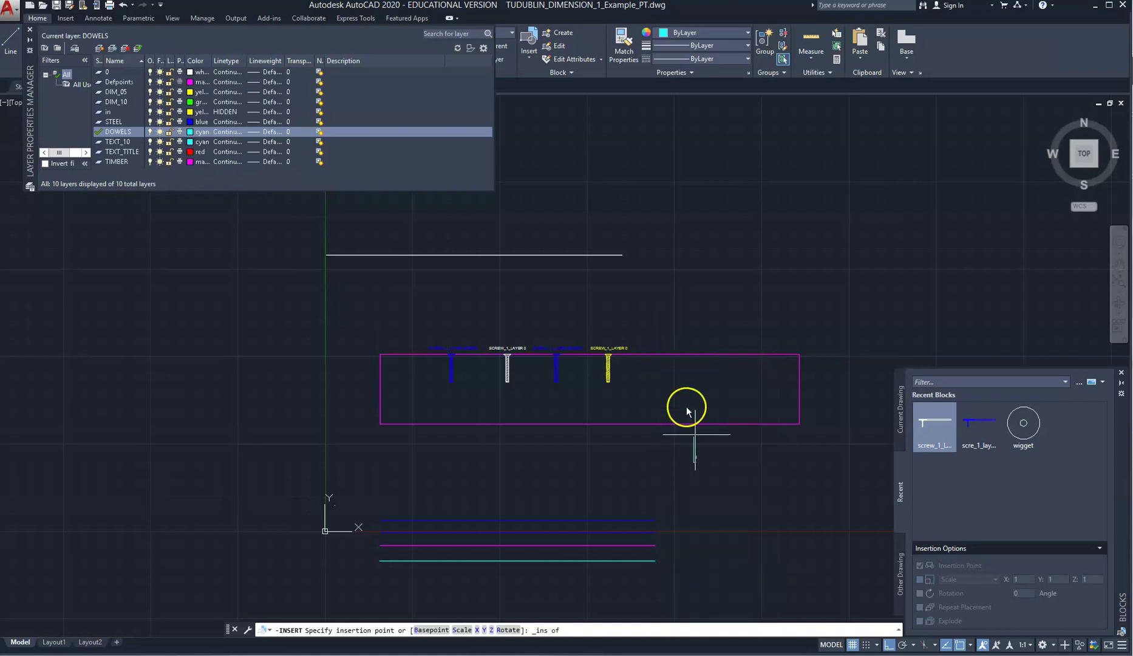
{"action": "right_click", "coordinate": [660, 366], "text": "shift"}
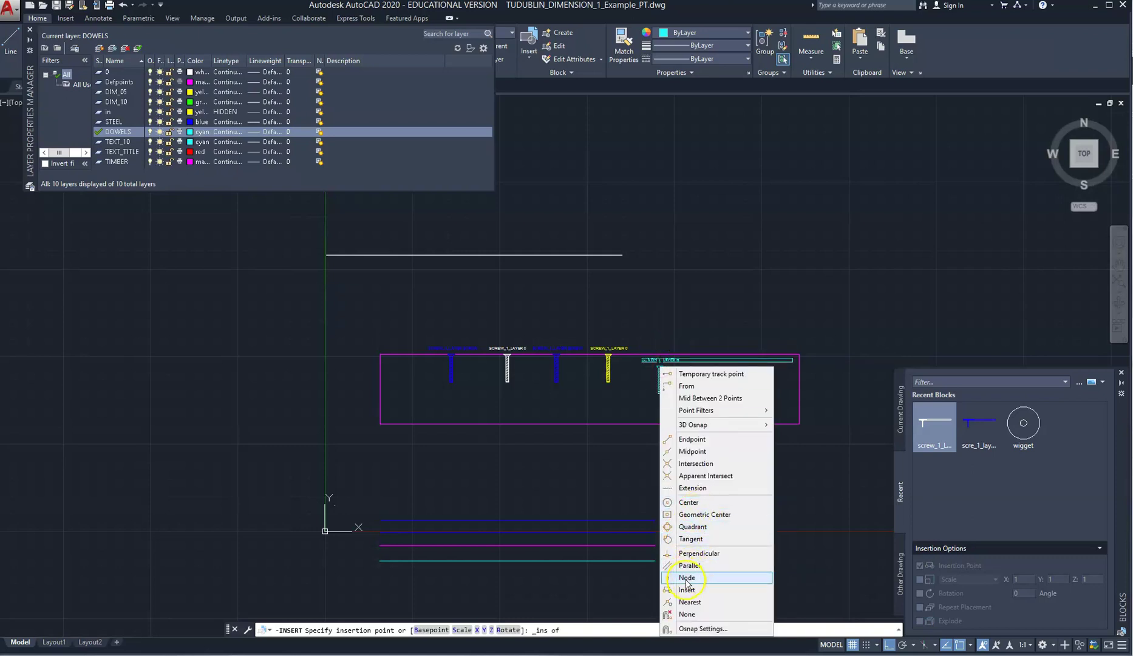
{"action": "left_click", "coordinate": [691, 603]}
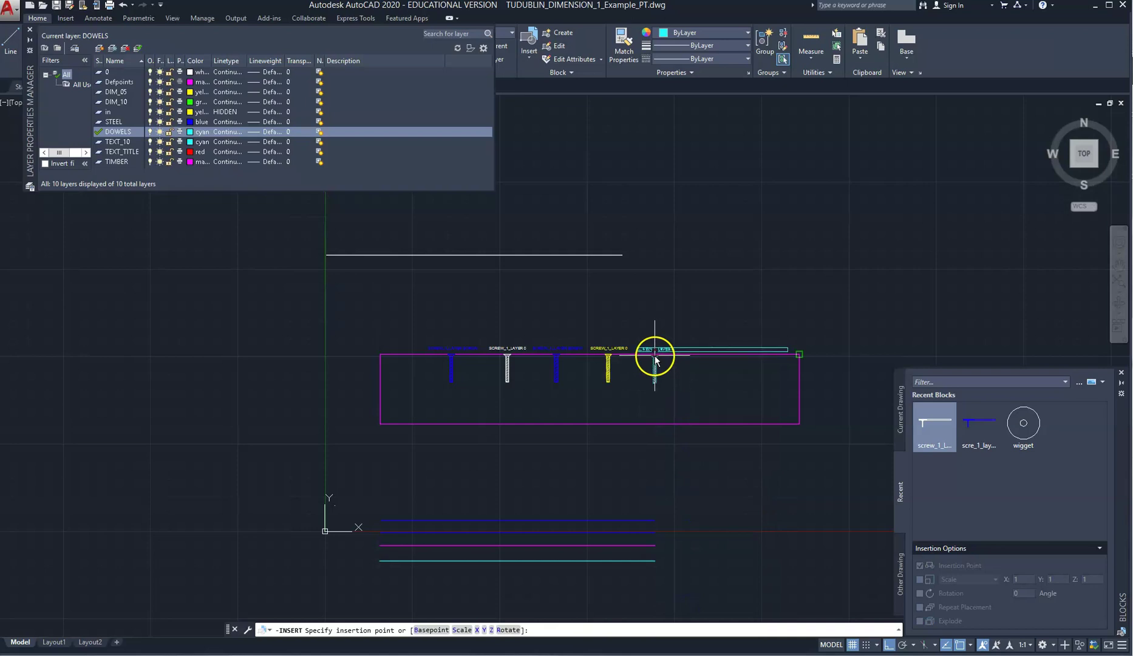
{"action": "right_click", "coordinate": [655, 359], "text": "shift"}
{"action": "left_click", "coordinate": [687, 600]}
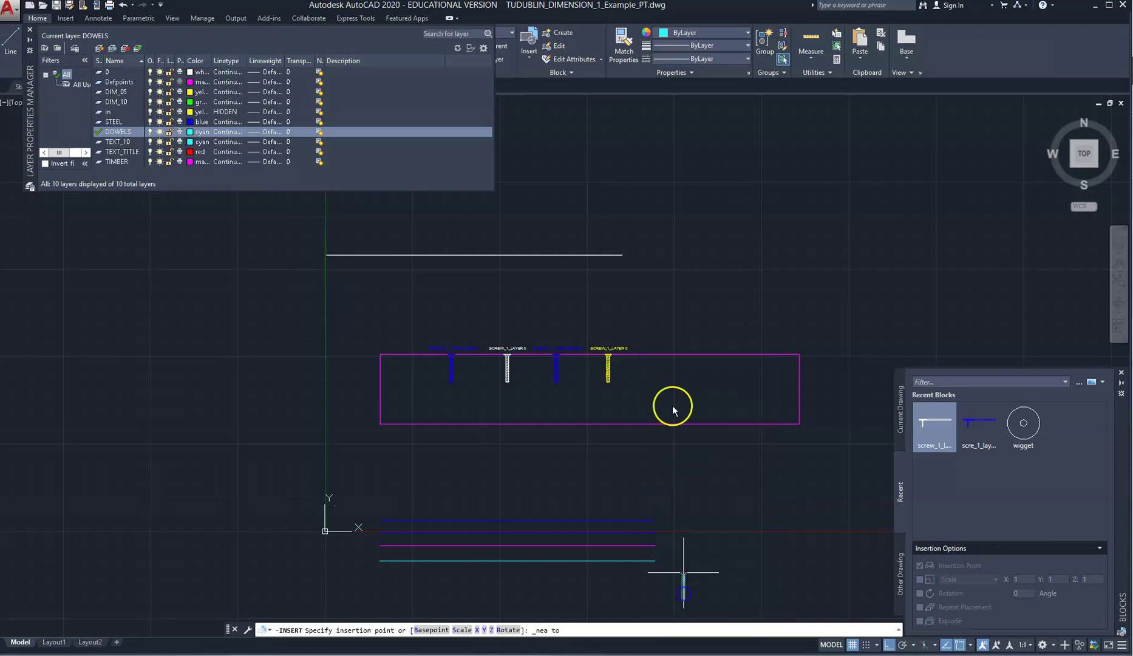
{"action": "left_click", "coordinate": [652, 357]}
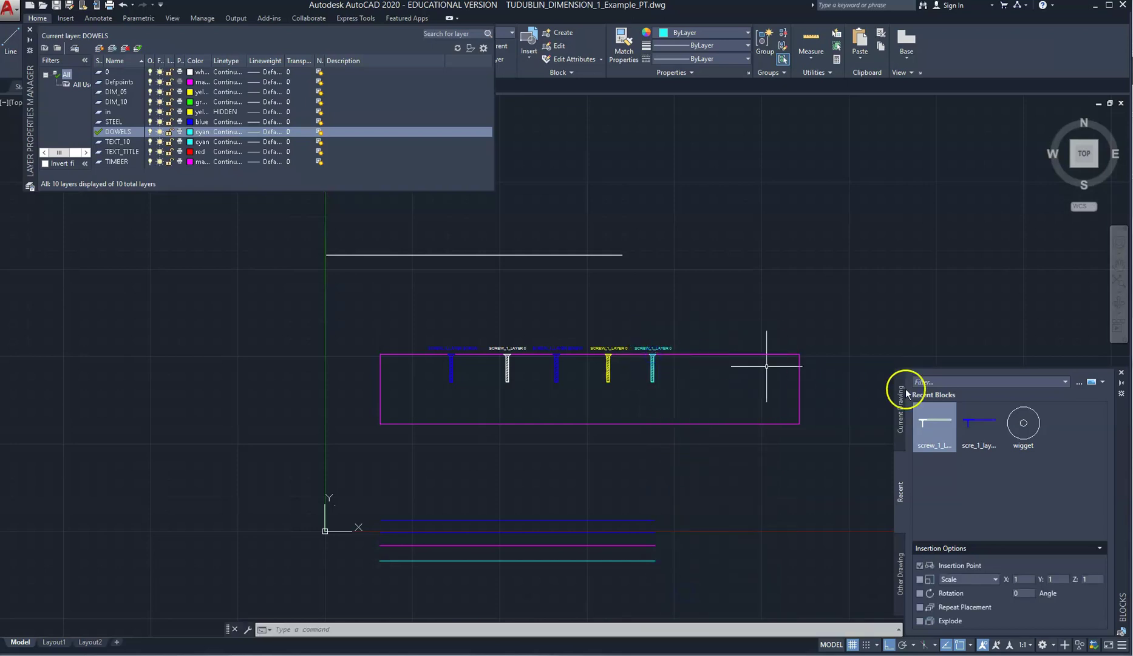
Step: Insert the scre_1_layer Screw block beside the cyan screw, using the Nearest snap on the rectangle's top edge
{"action": "left_click", "coordinate": [973, 428]}
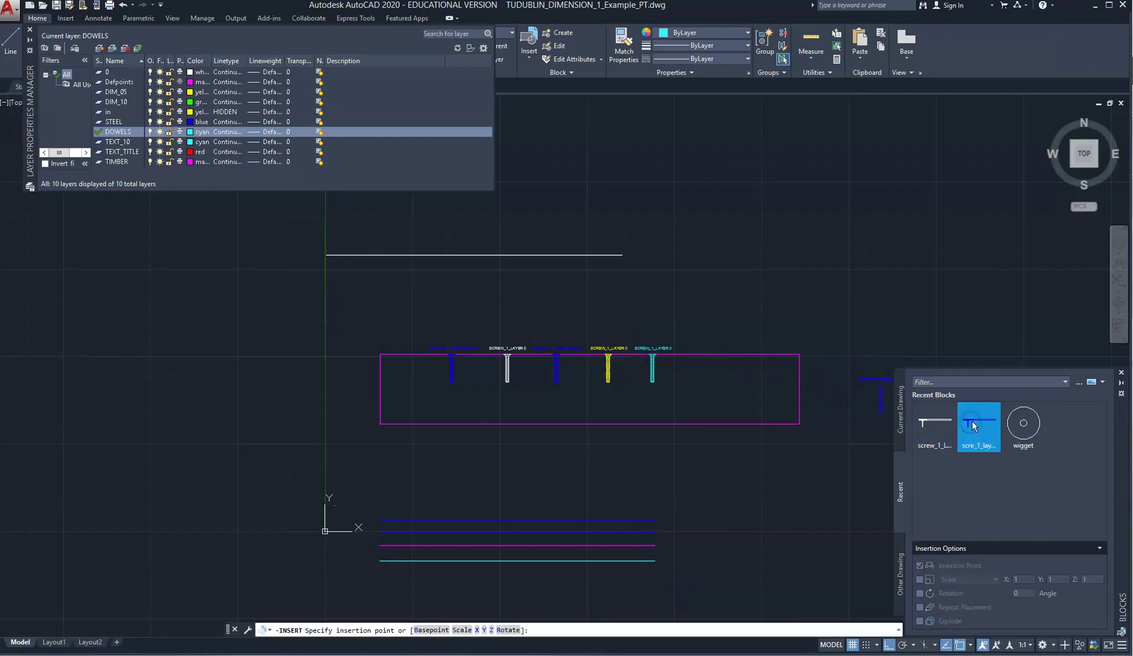
{"action": "right_click", "coordinate": [724, 358], "text": "shift"}
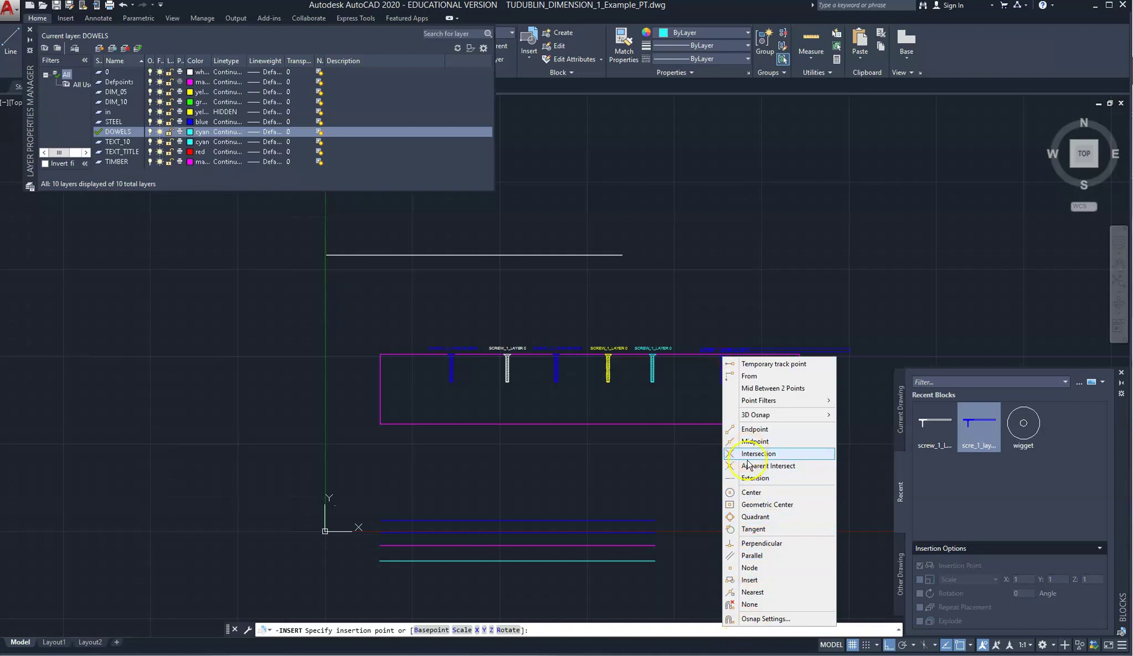
{"action": "left_click", "coordinate": [753, 594]}
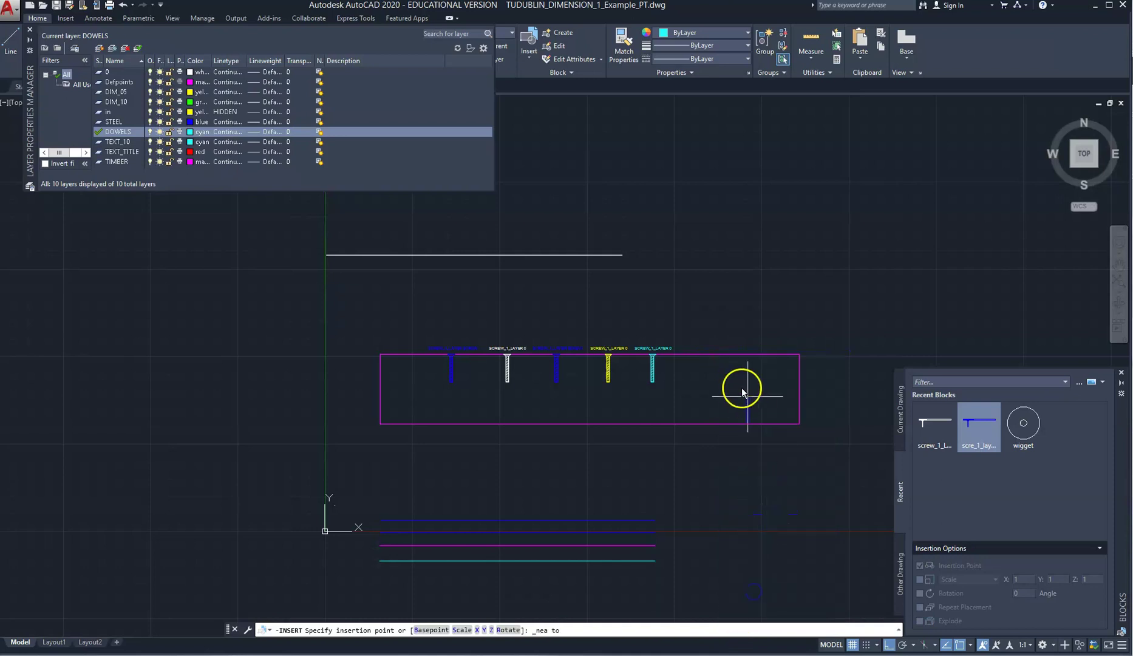
{"action": "left_click", "coordinate": [707, 355]}
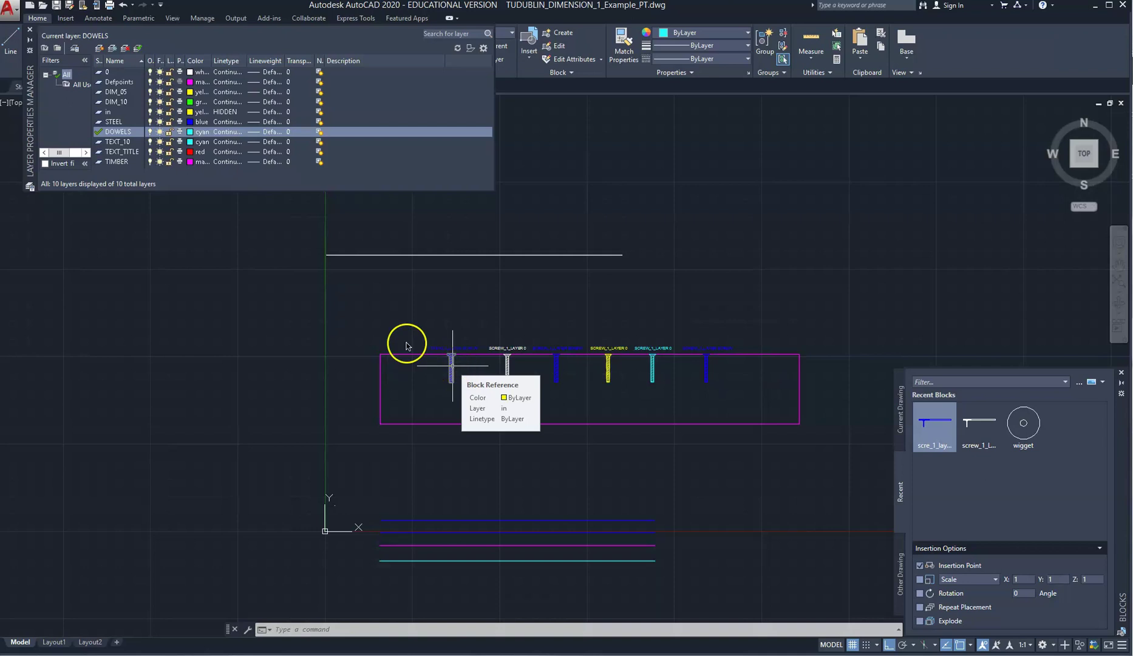
Step: Make Defpoints the current layer and toggle the STEEL layer off and back on to test which screws follow it
{"action": "double_click", "coordinate": [122, 83]}
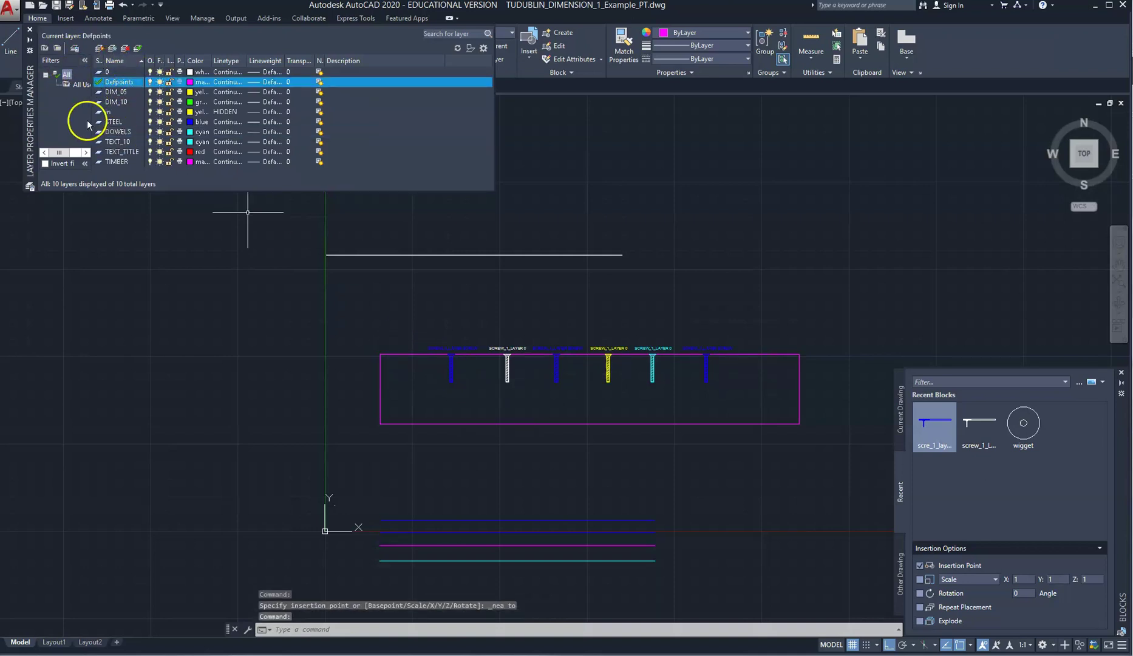
{"action": "left_click", "coordinate": [150, 121]}
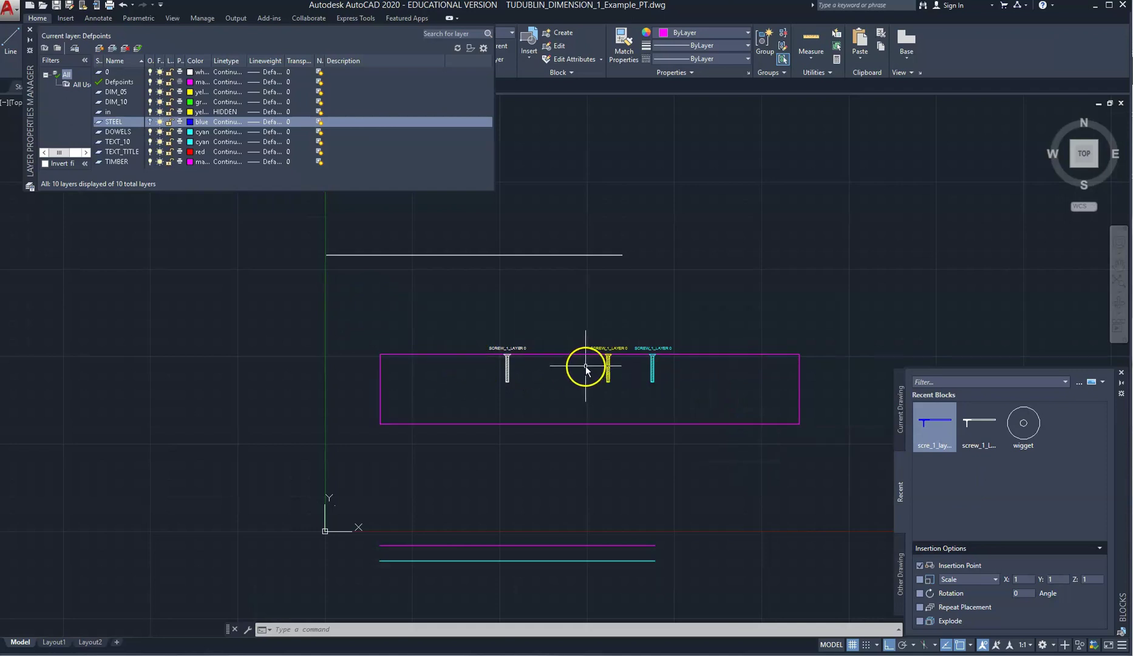
{"action": "left_click", "coordinate": [151, 122]}
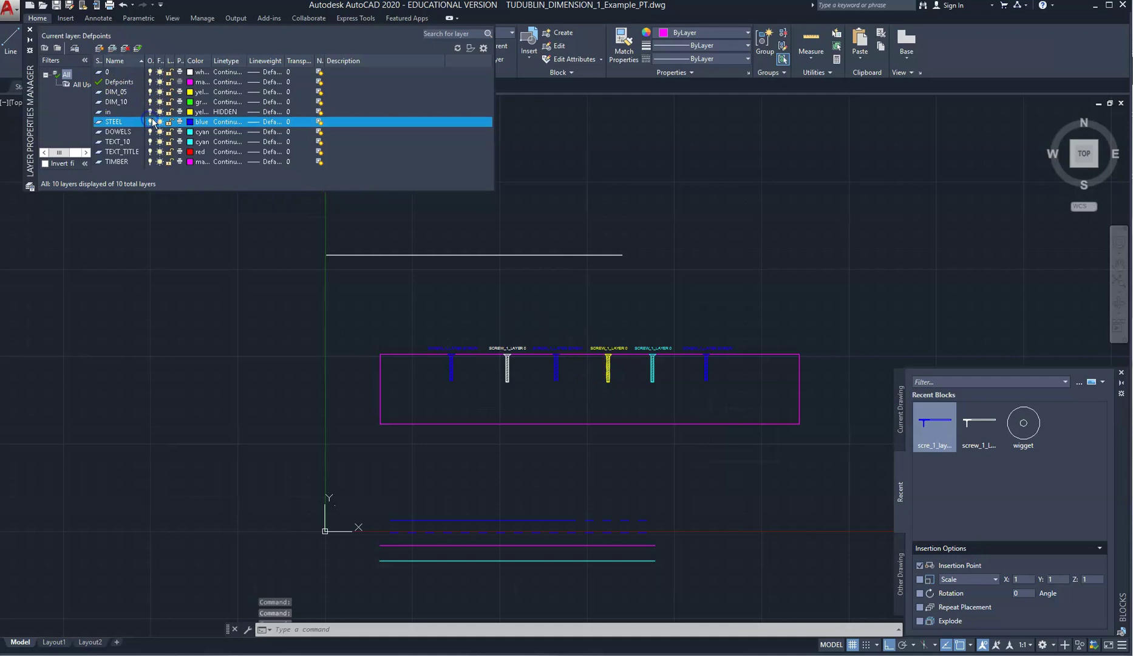
Step: Check the yellow screw block's layer colour and turn off the JOINT_LINE layer to test its visibility
{"action": "left_click", "coordinate": [608, 363]}
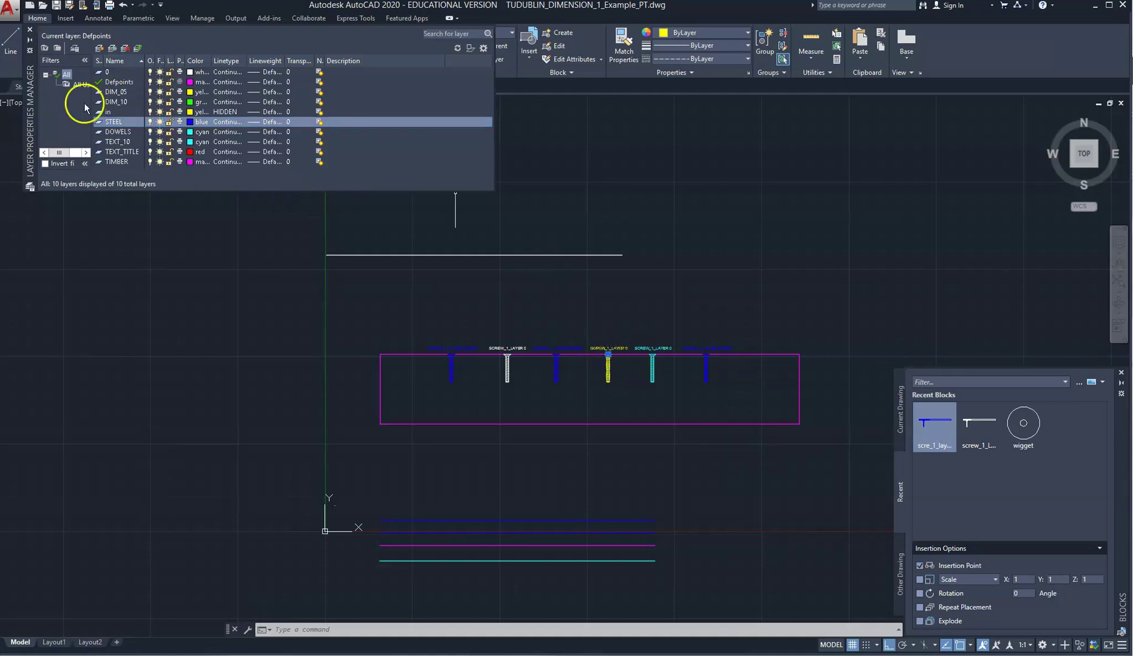
{"action": "left_click", "coordinate": [150, 113]}
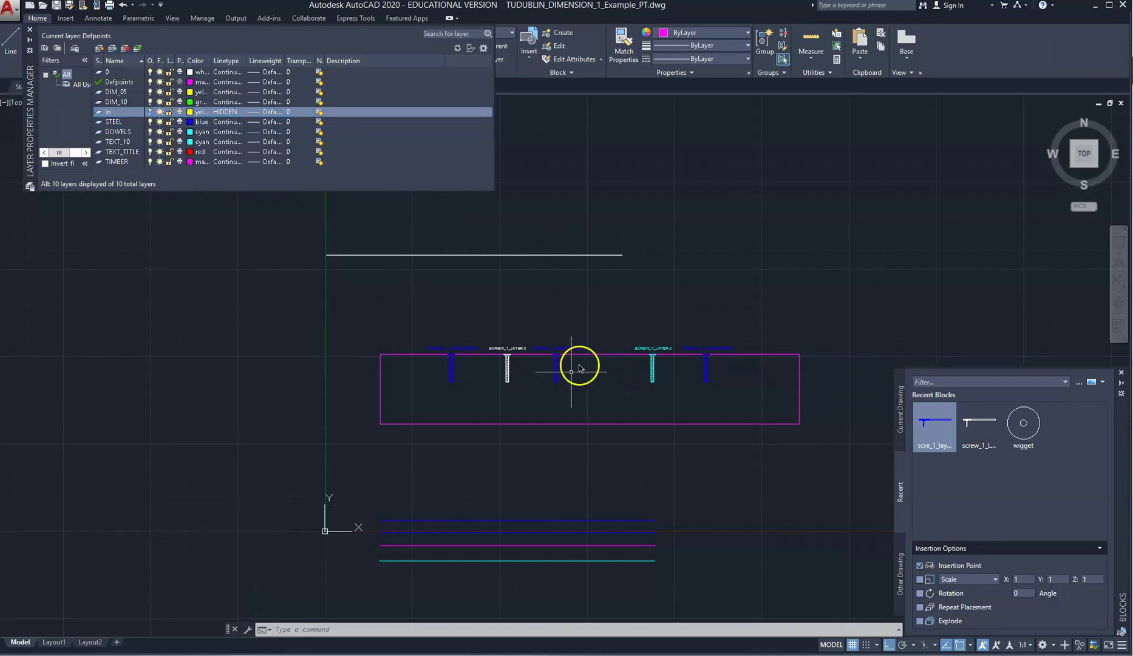
Step: Check the cyan screw block's layer and colour properties and turn off the DOWELS layer to test its visibility
{"action": "left_click", "coordinate": [653, 372]}
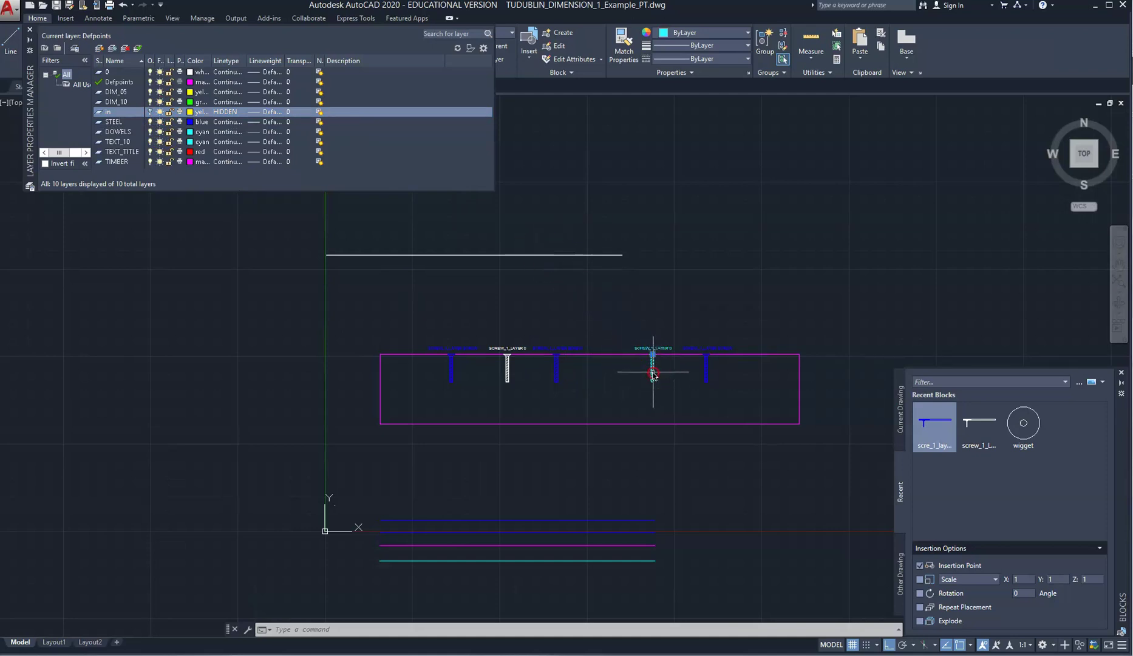
{"action": "right_click", "coordinate": [654, 373]}
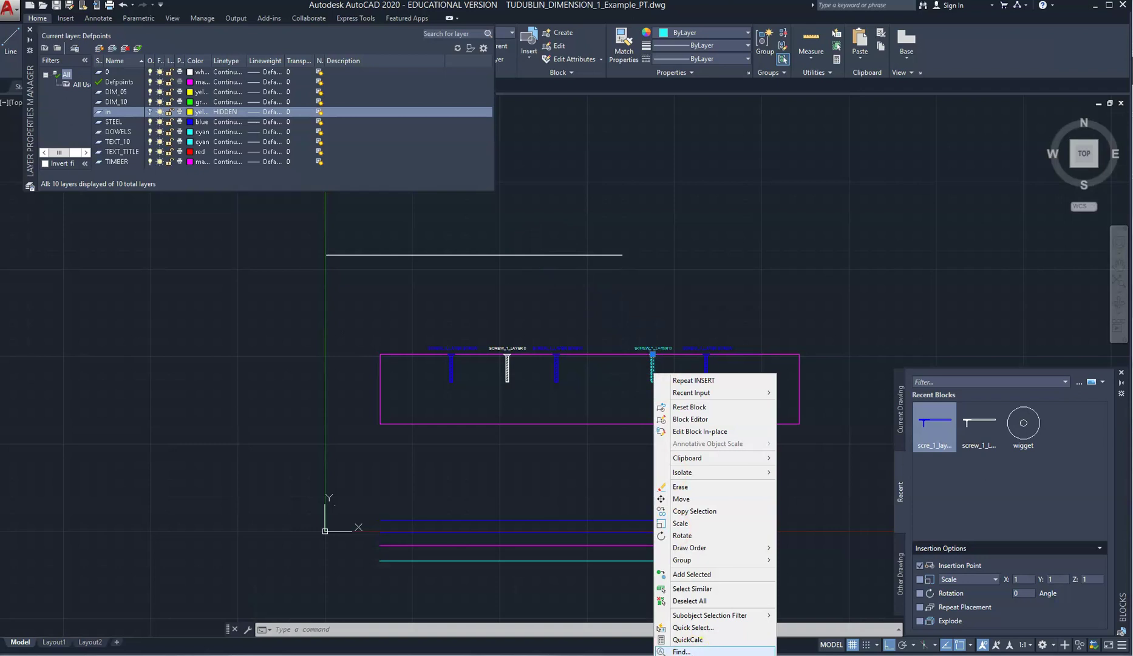
{"action": "left_click", "coordinate": [686, 654]}
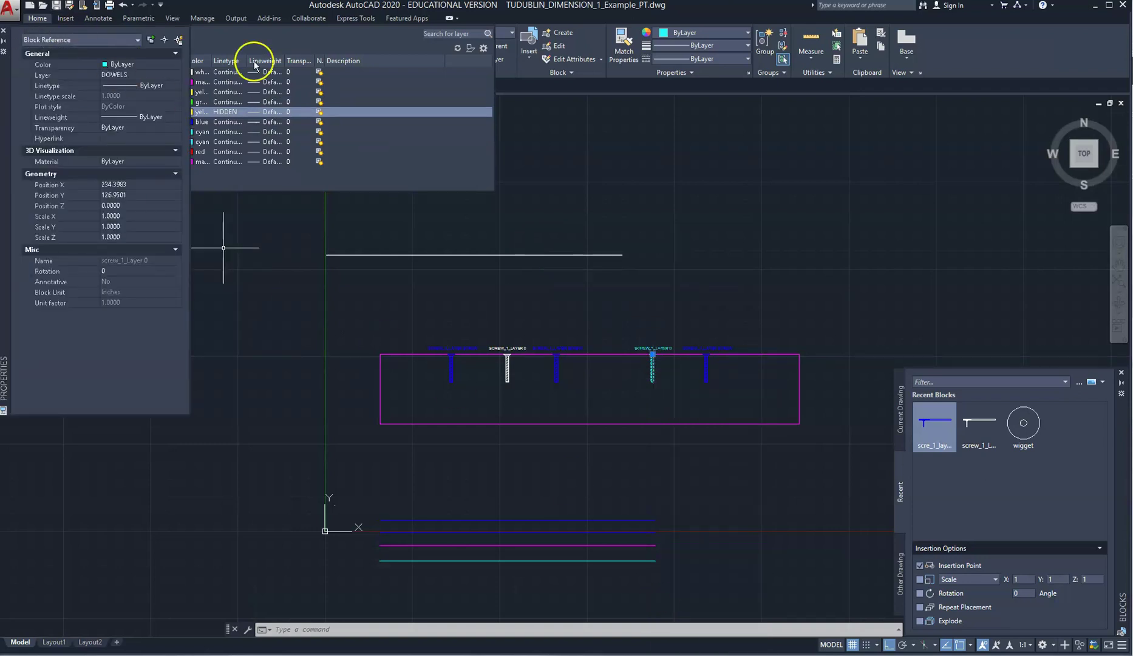
{"action": "left_click", "coordinate": [3, 32]}
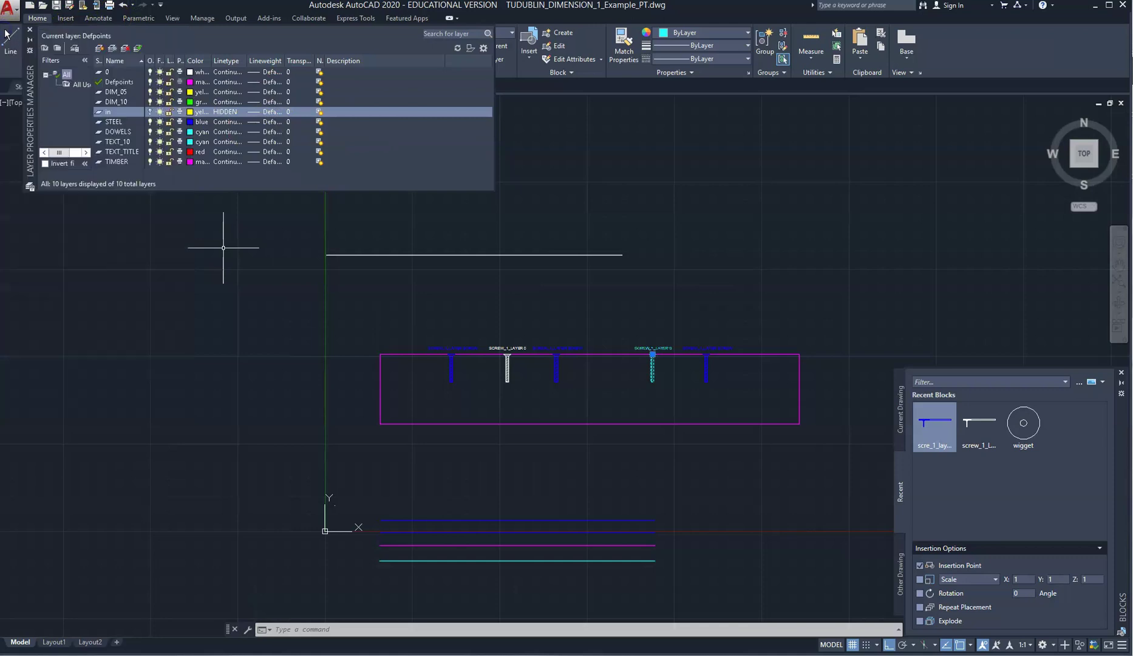
{"action": "left_click", "coordinate": [150, 131]}
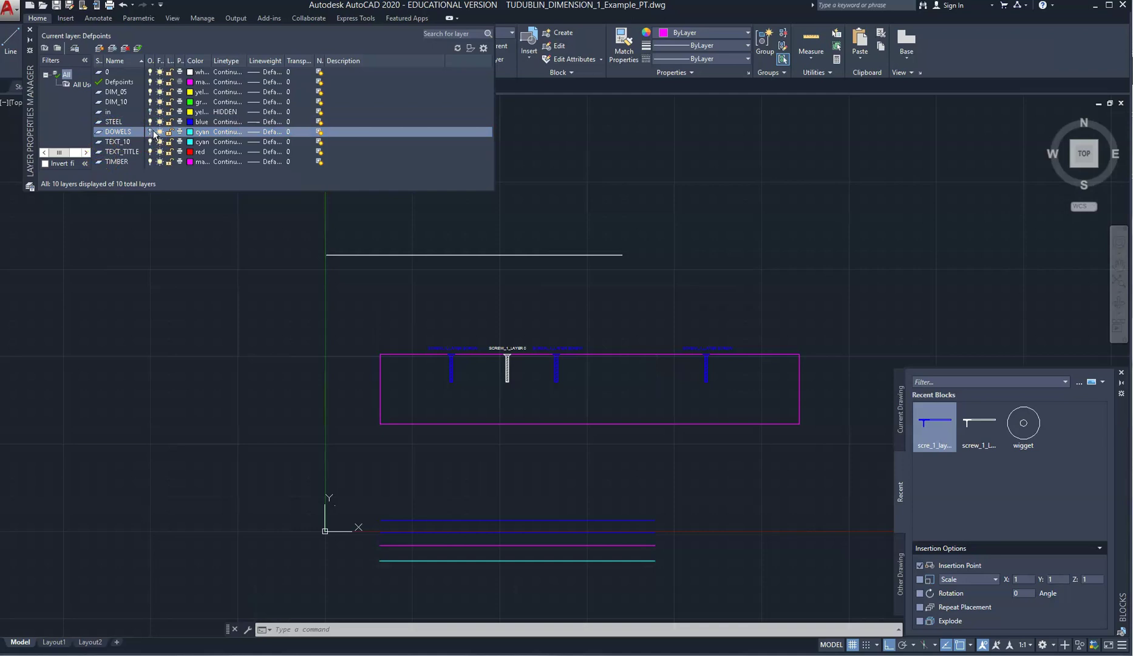
Step: Turn the DOWELS and JOINT_LINE layers back on and compare the inserted screws' colours and labels up close
{"action": "left_click", "coordinate": [150, 131]}
{"action": "left_click", "coordinate": [150, 112]}
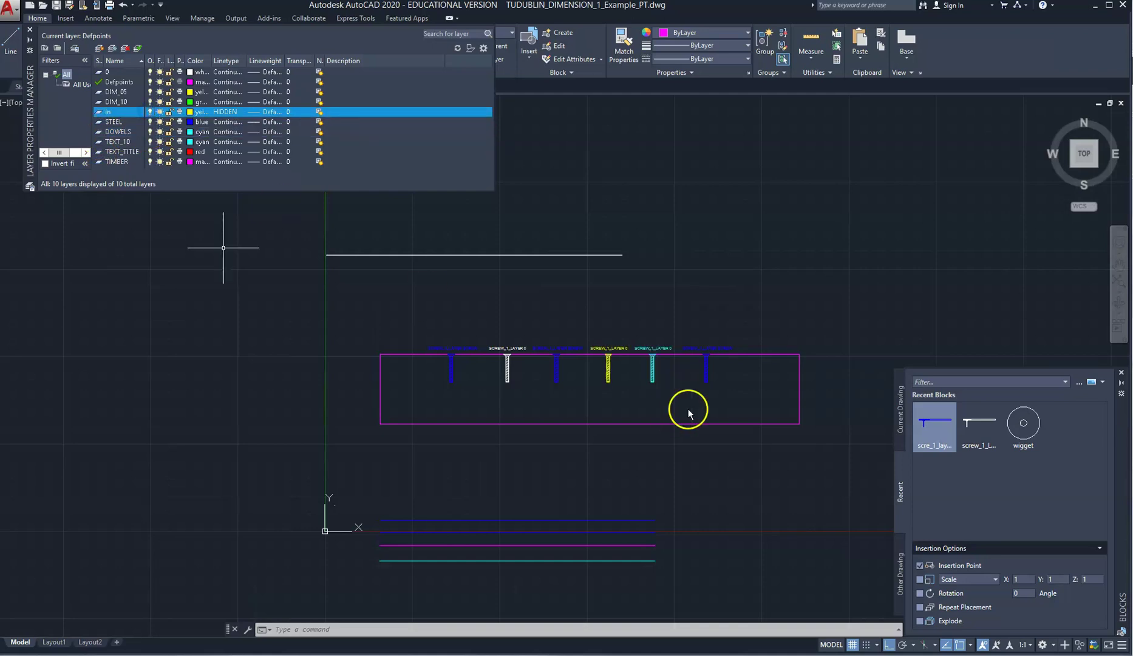
{"action": "scroll", "coordinate": [679, 370], "scroll_direction": "up", "scroll_amount": 2}
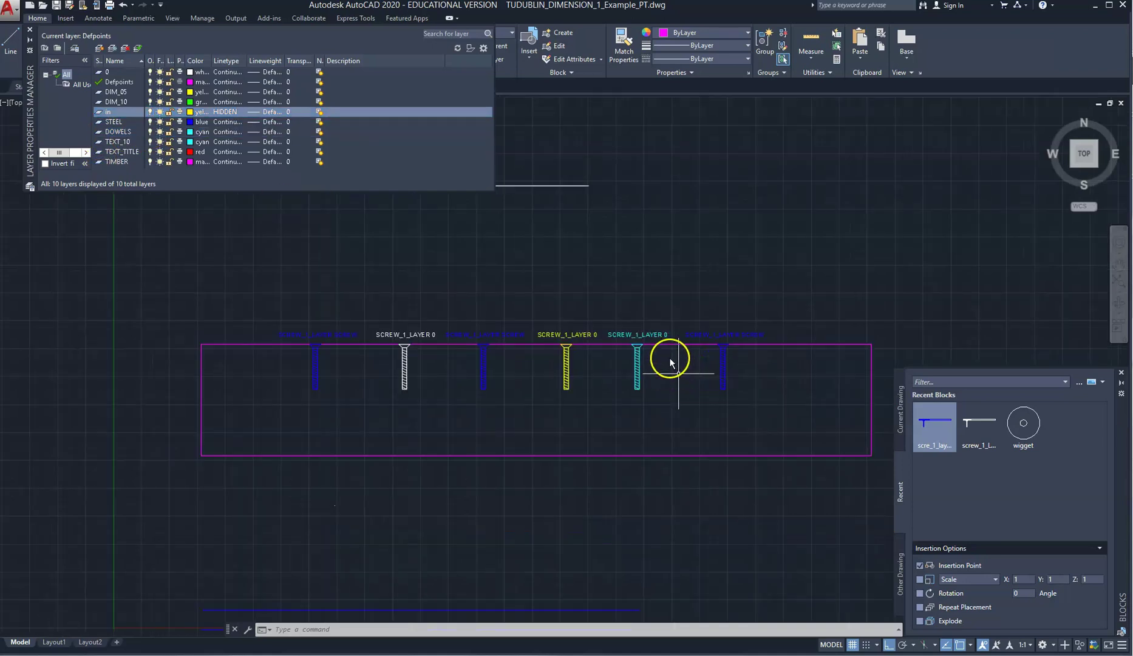
{"action": "scroll", "coordinate": [671, 358], "scroll_direction": "up", "scroll_amount": 4}
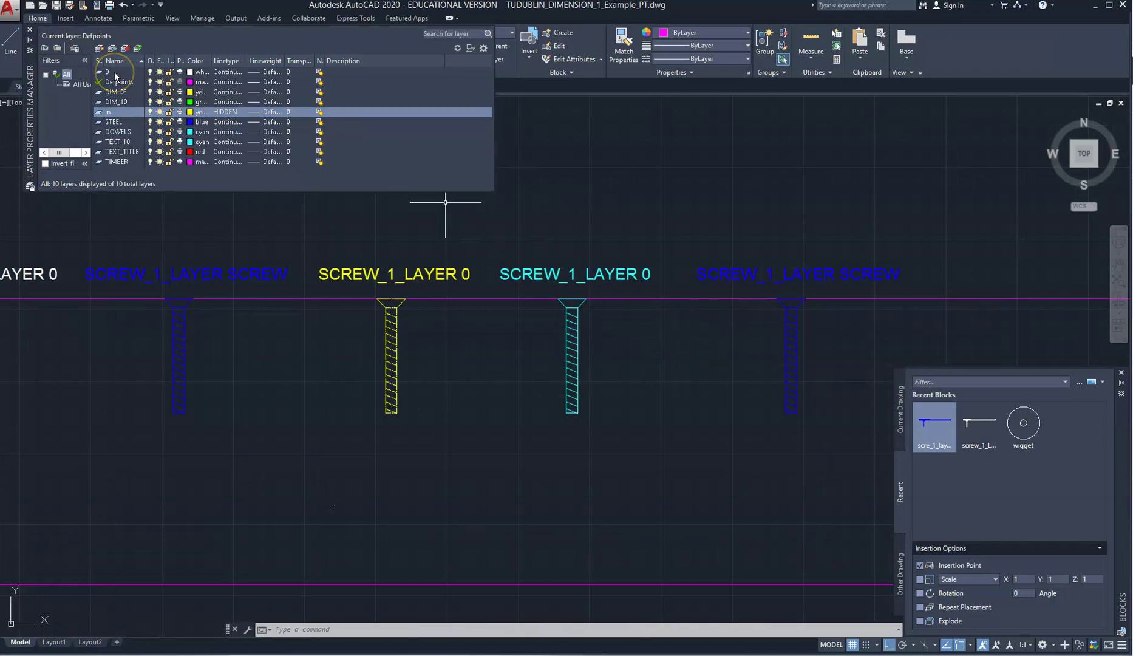
{"action": "scroll", "coordinate": [115, 76], "scroll_direction": "up", "scroll_amount": 2}
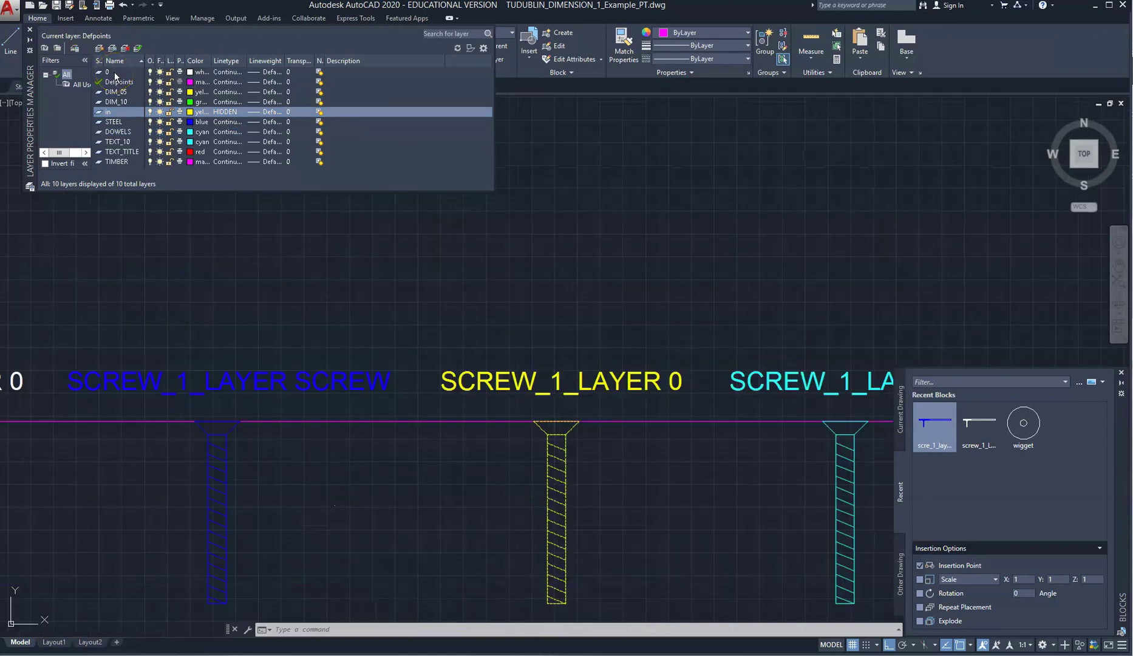